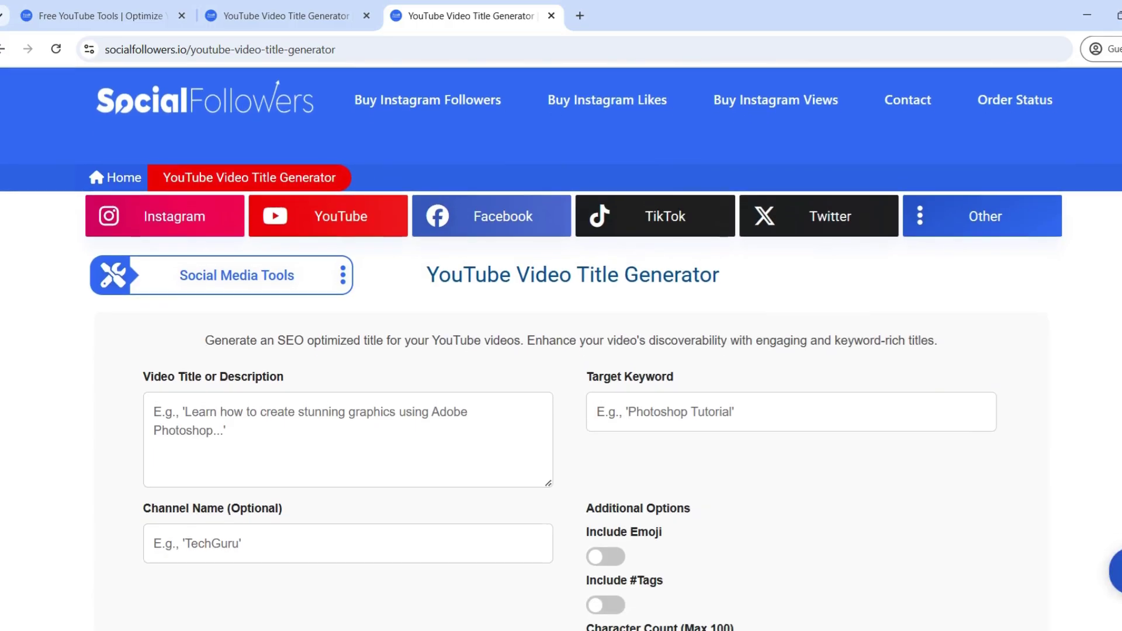
# Step: Load socialfollowers.io/youtube-video-title-generator in the new Chrome tab
pyautogui.scroll(-2, 561, 350)
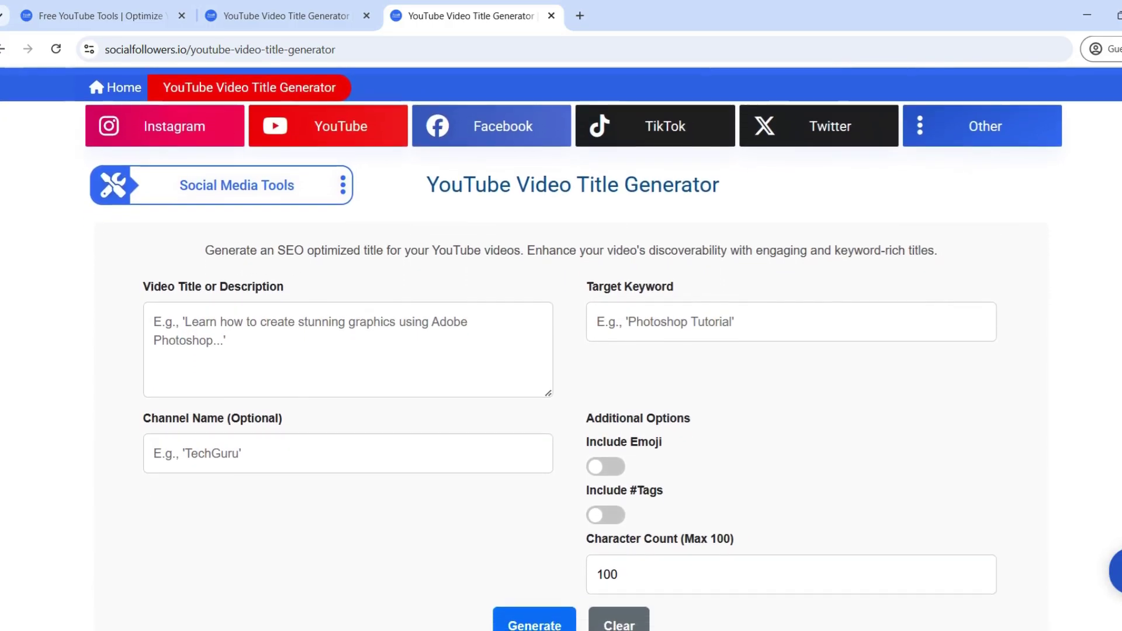
pyautogui.scroll(-2, 562, 351)
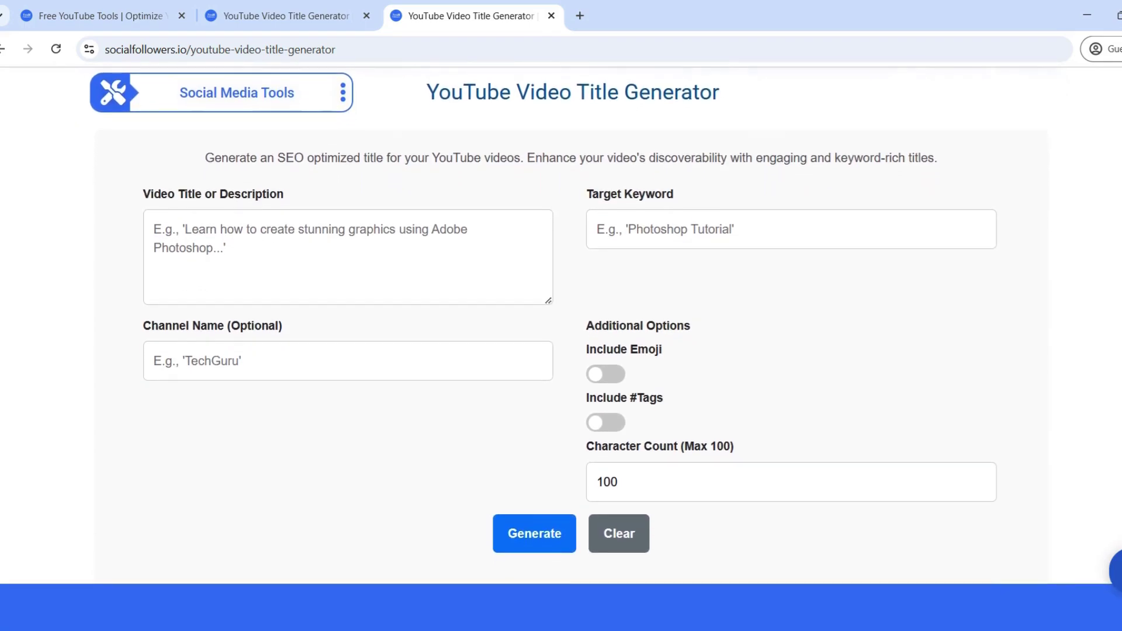
pyautogui.scroll(-1, 561, 350)
pyautogui.scroll(2, 561, 318)
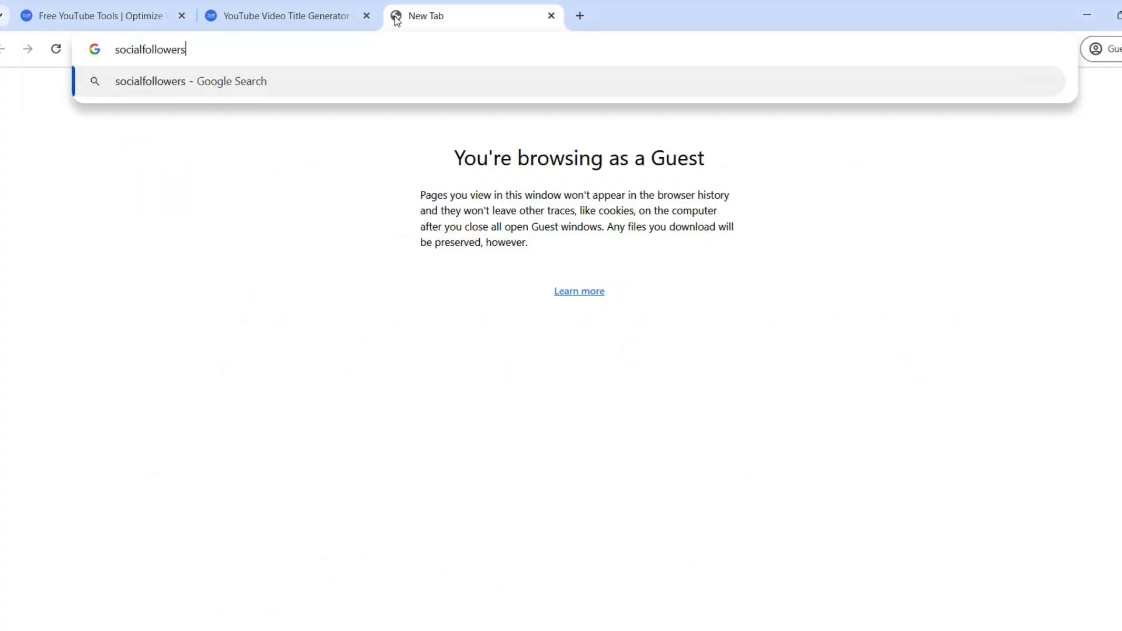
pyautogui.write('/youtube-')
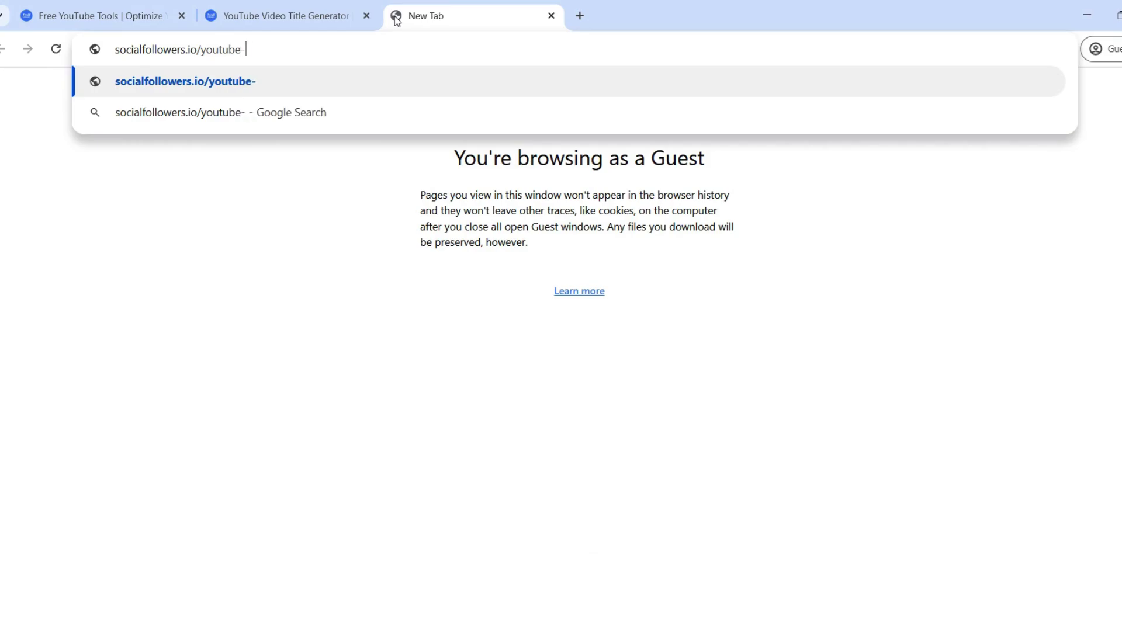
pyautogui.write('video-title')
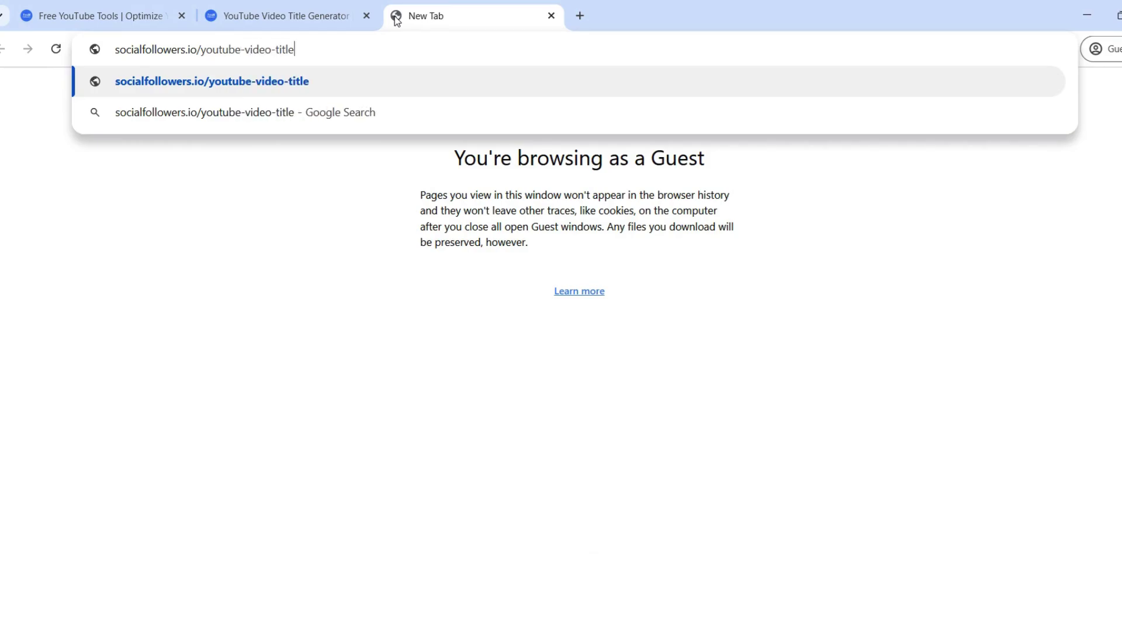
pyautogui.write('-generator')
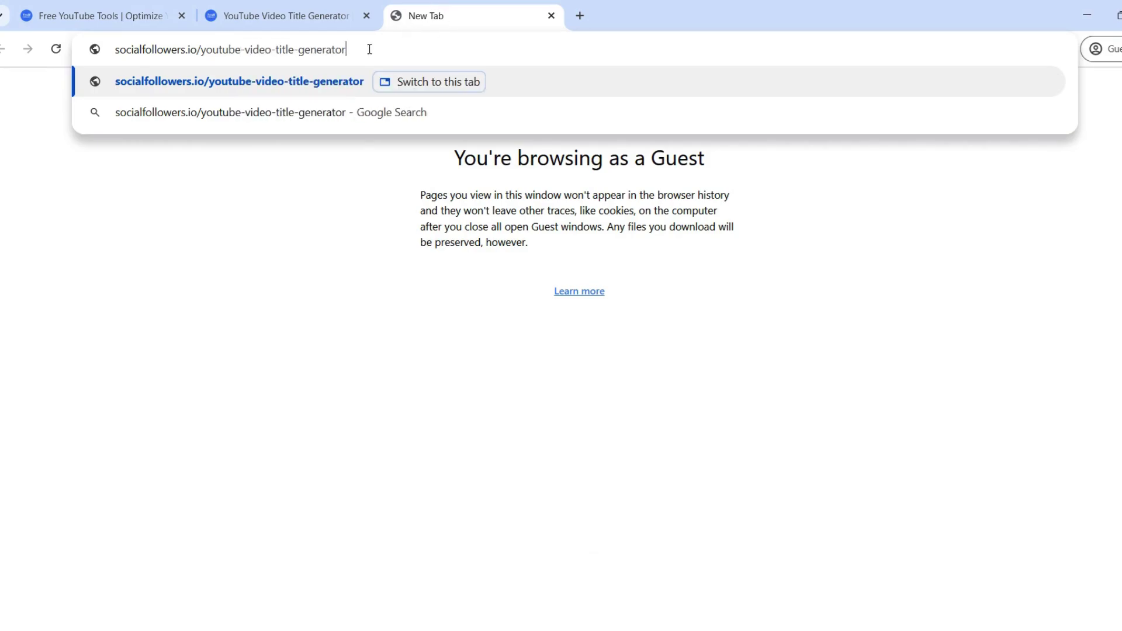
pyautogui.press('Return')
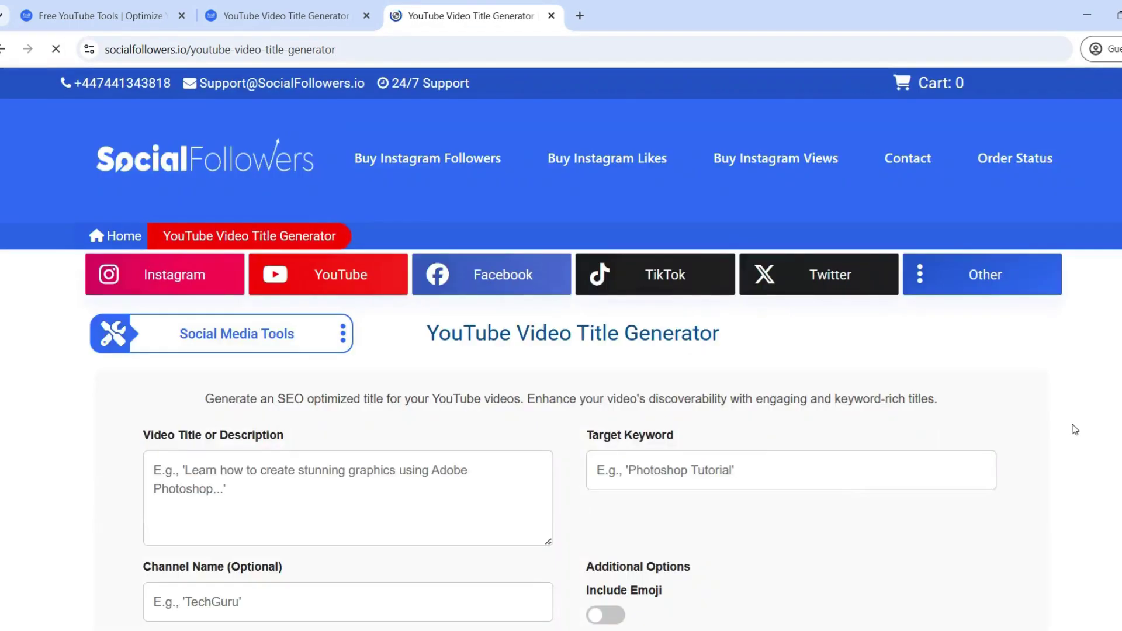
pyautogui.scroll(-1, 1067, 426)
pyautogui.scroll(-2, 561, 351)
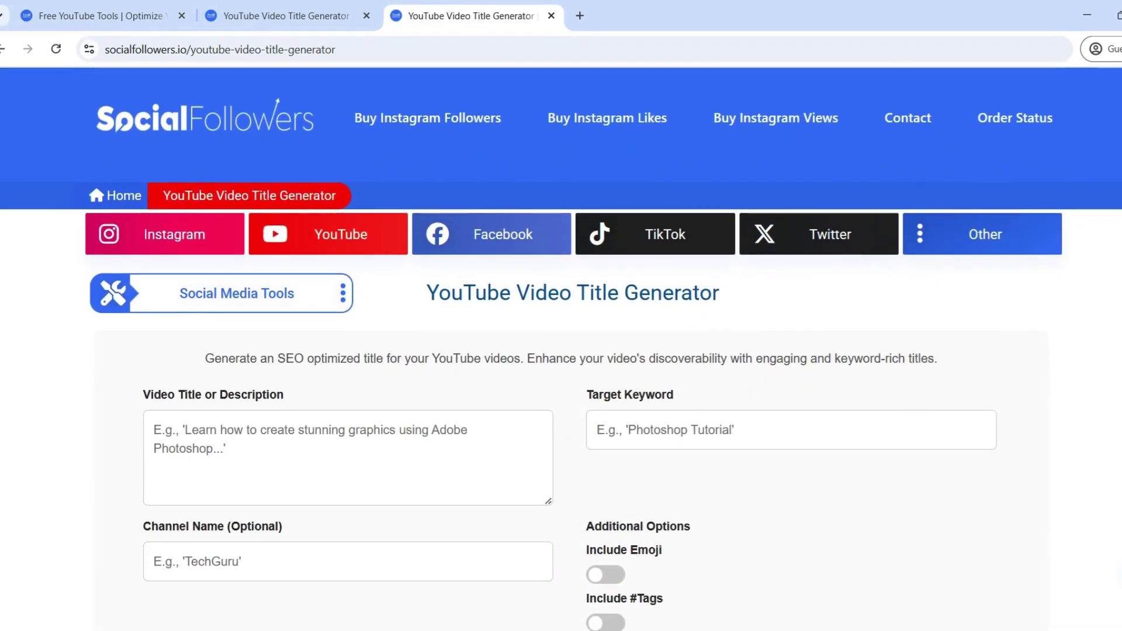
pyautogui.scroll(-2, 562, 350)
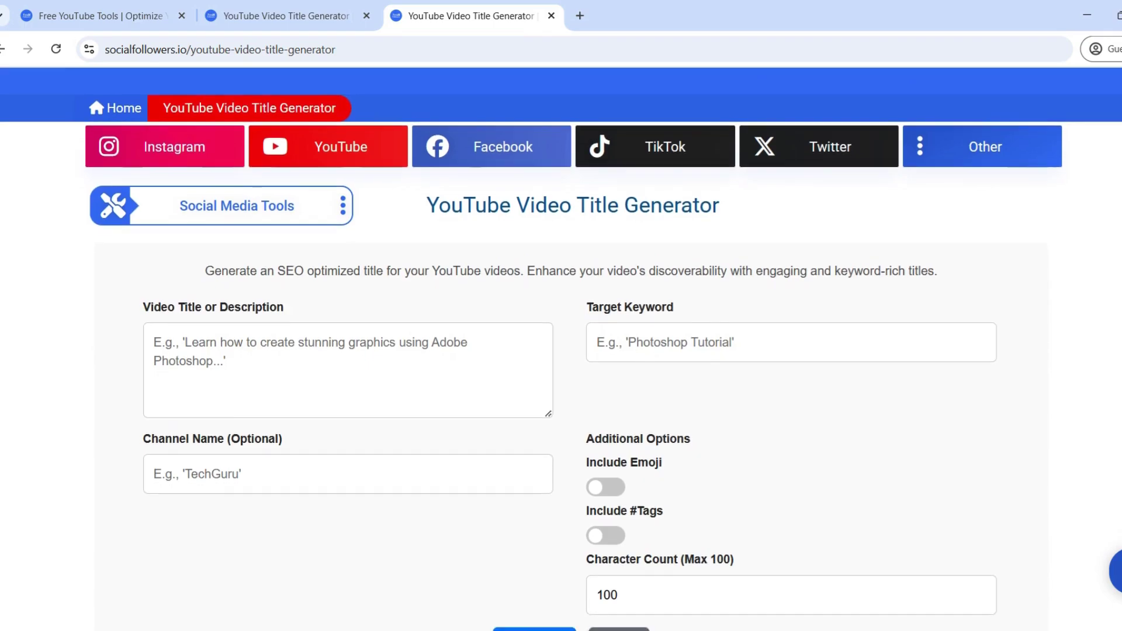
pyautogui.scroll(-2, 561, 351)
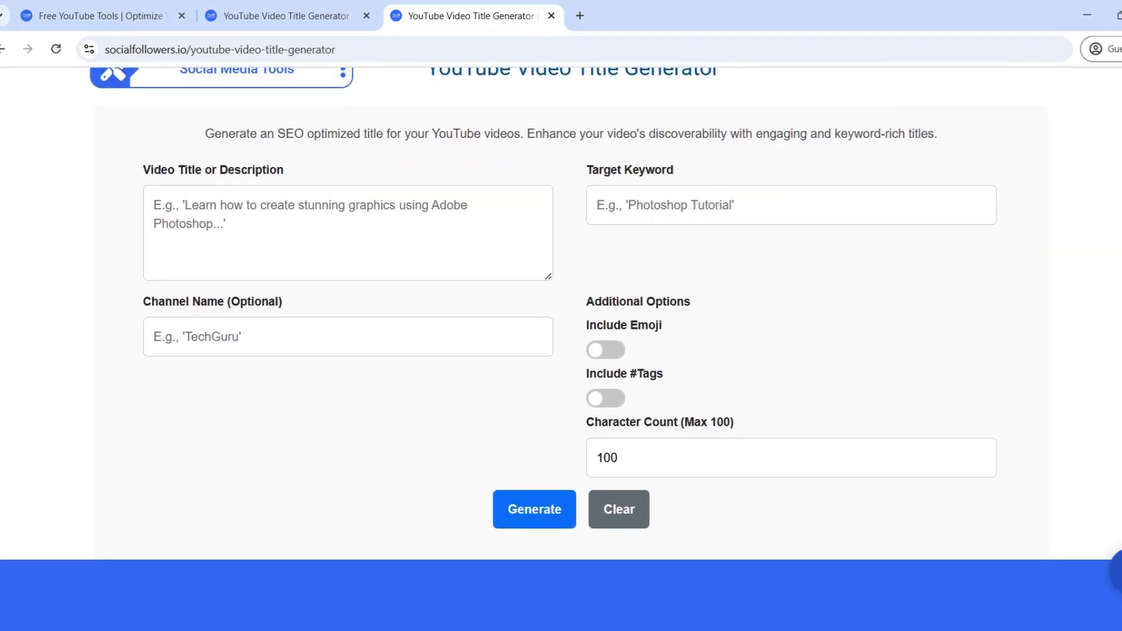
pyautogui.scroll(1, 561, 319)
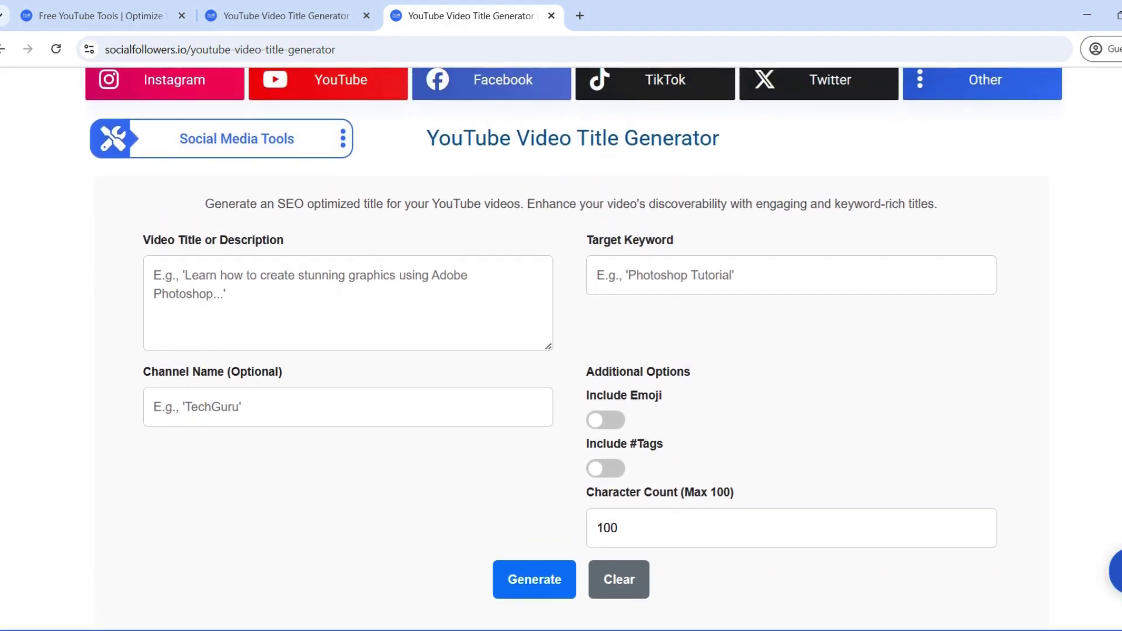
pyautogui.scroll(1, 561, 319)
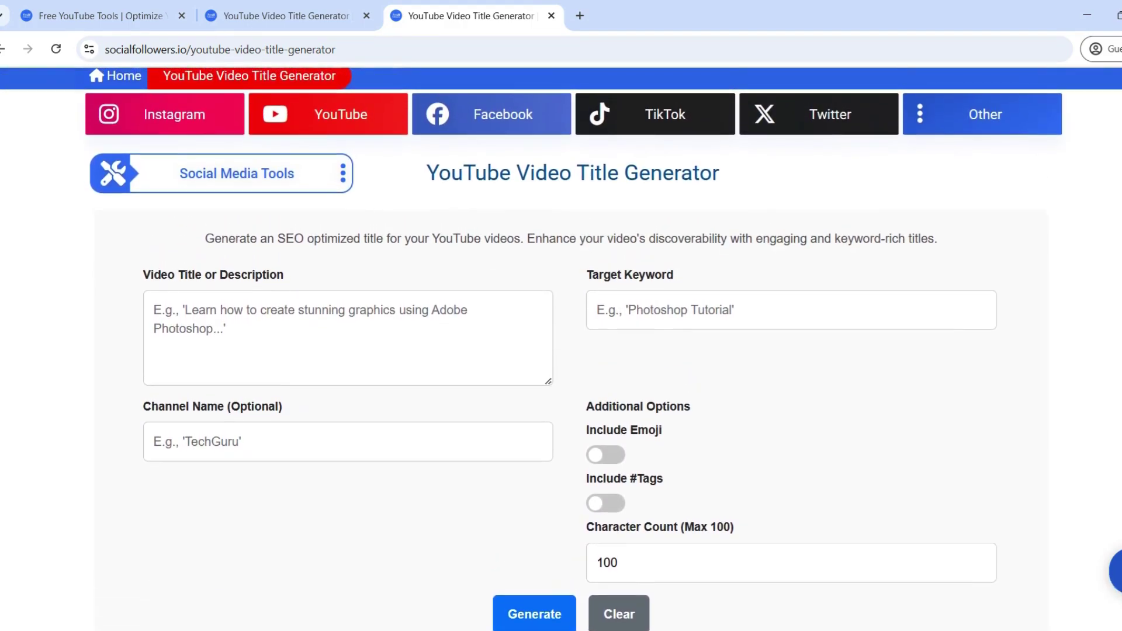
pyautogui.scroll(1, 562, 319)
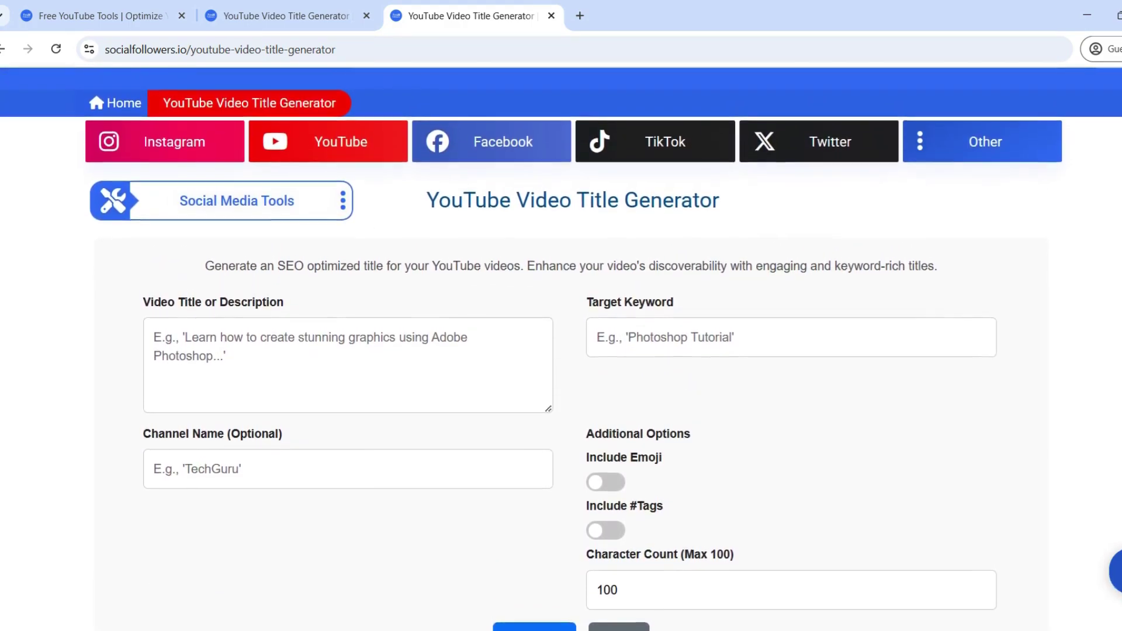
pyautogui.scroll(1, 561, 319)
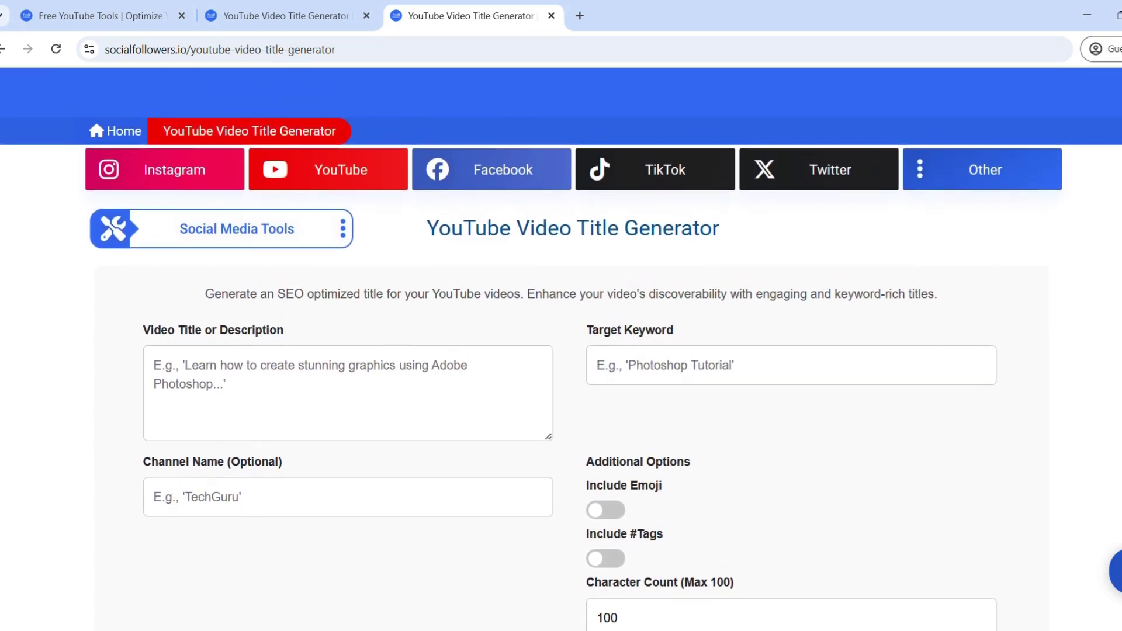
pyautogui.scroll(1, 562, 320)
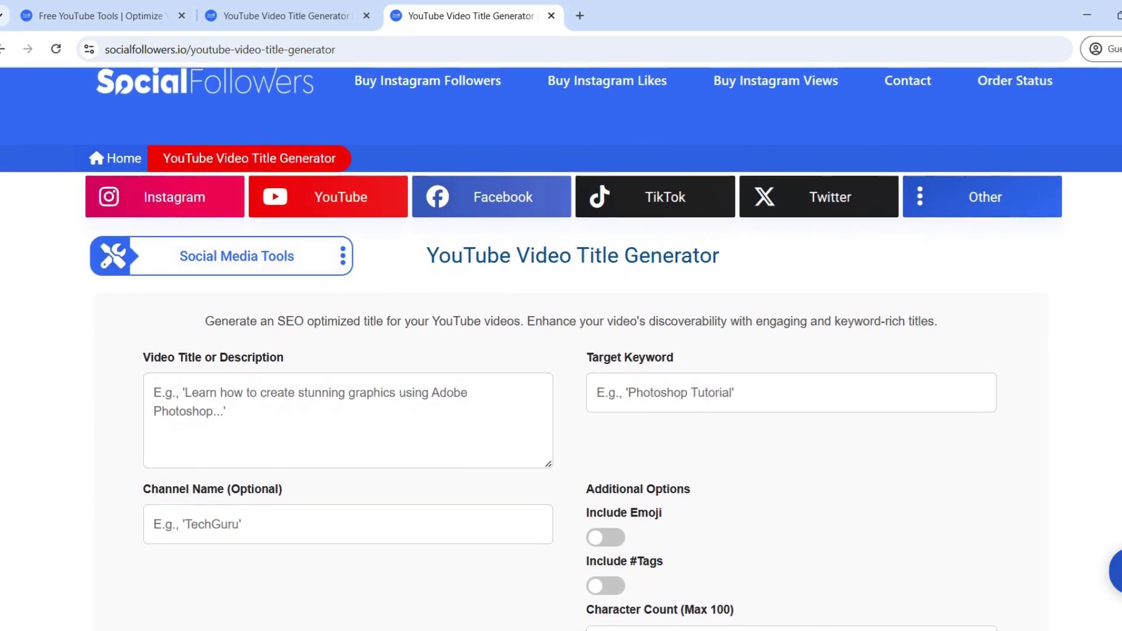
pyautogui.scroll(-1, 561, 320)
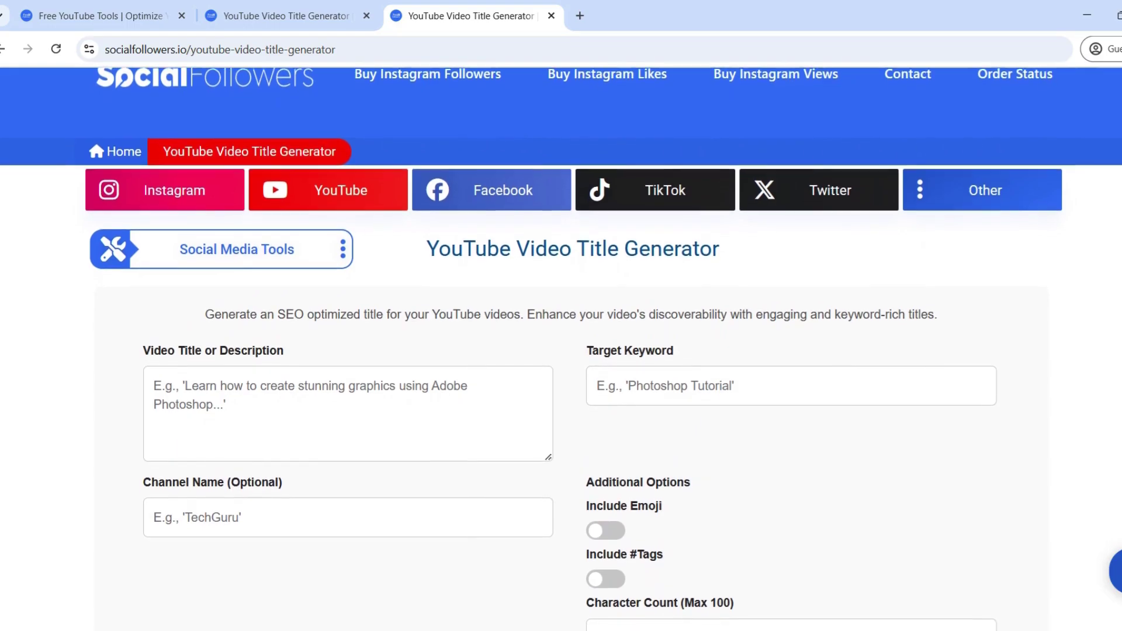
pyautogui.scroll(-1, 561, 320)
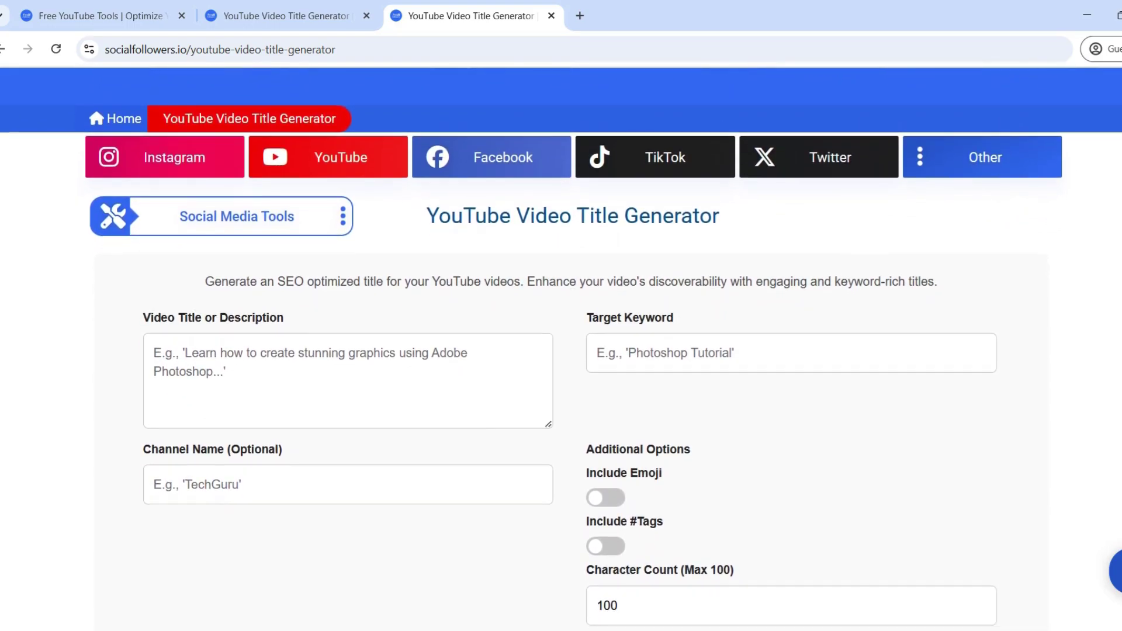
pyautogui.scroll(-1, 561, 319)
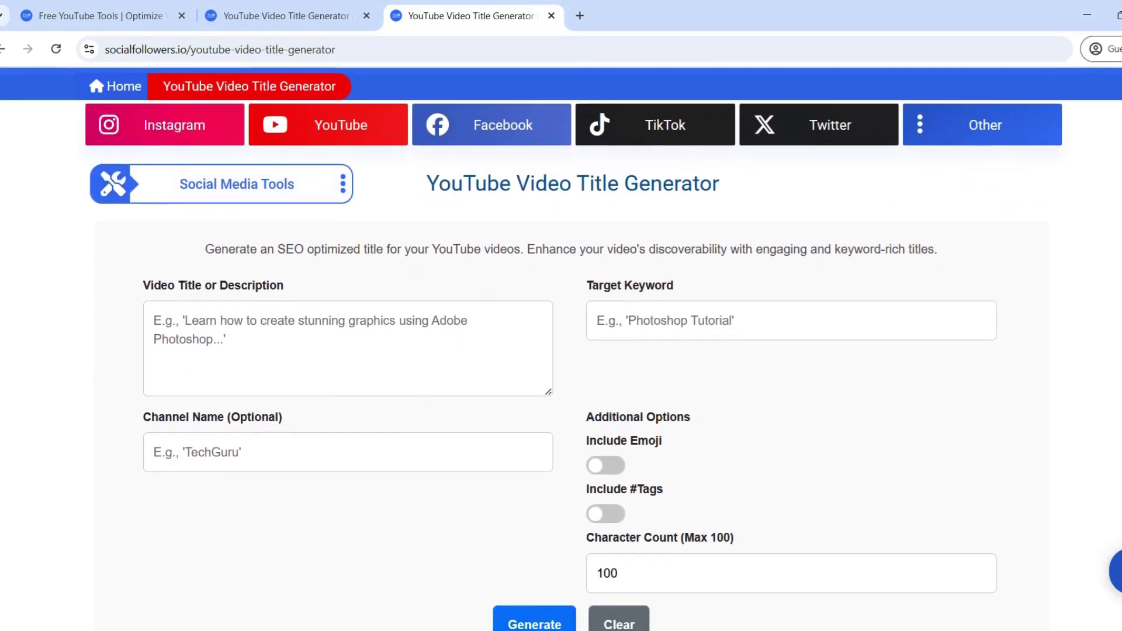
pyautogui.scroll(-1, 561, 319)
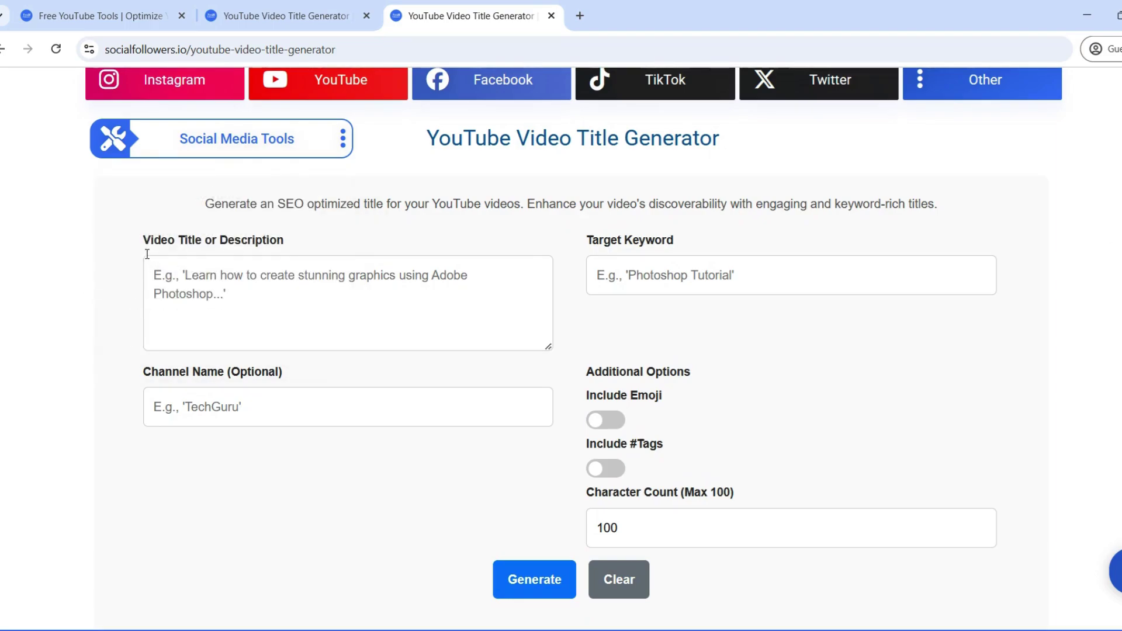
# Step: Enter 'How to create ai chatbot' as video description and 'creating an ai chatbot' as target keyword
pyautogui.click(195, 275)
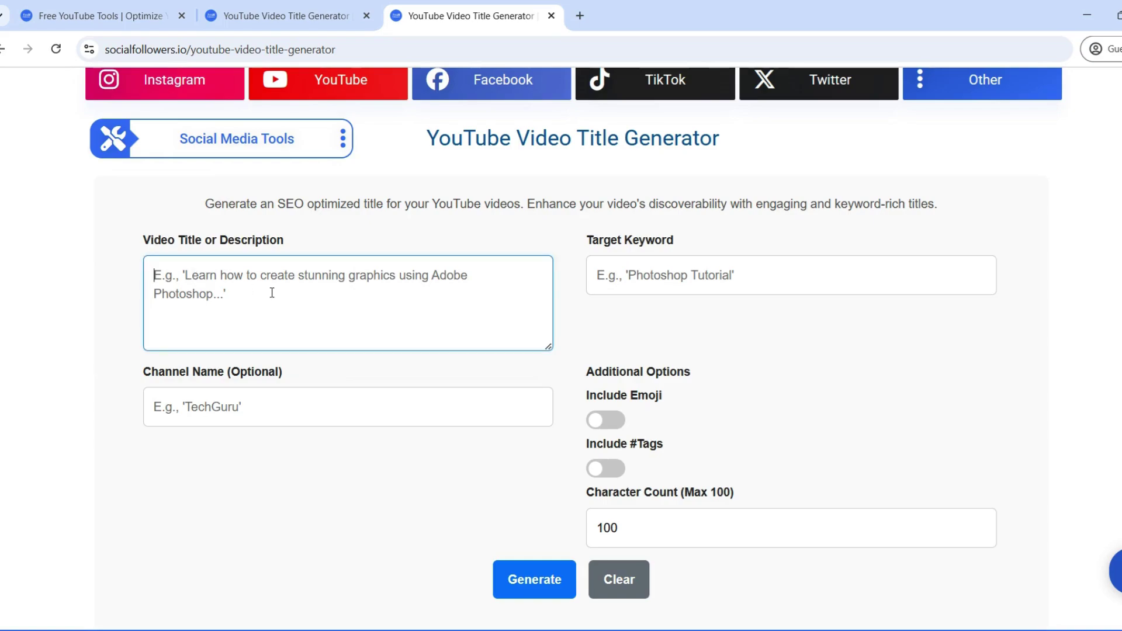
pyautogui.write('How to create ai chatbot')
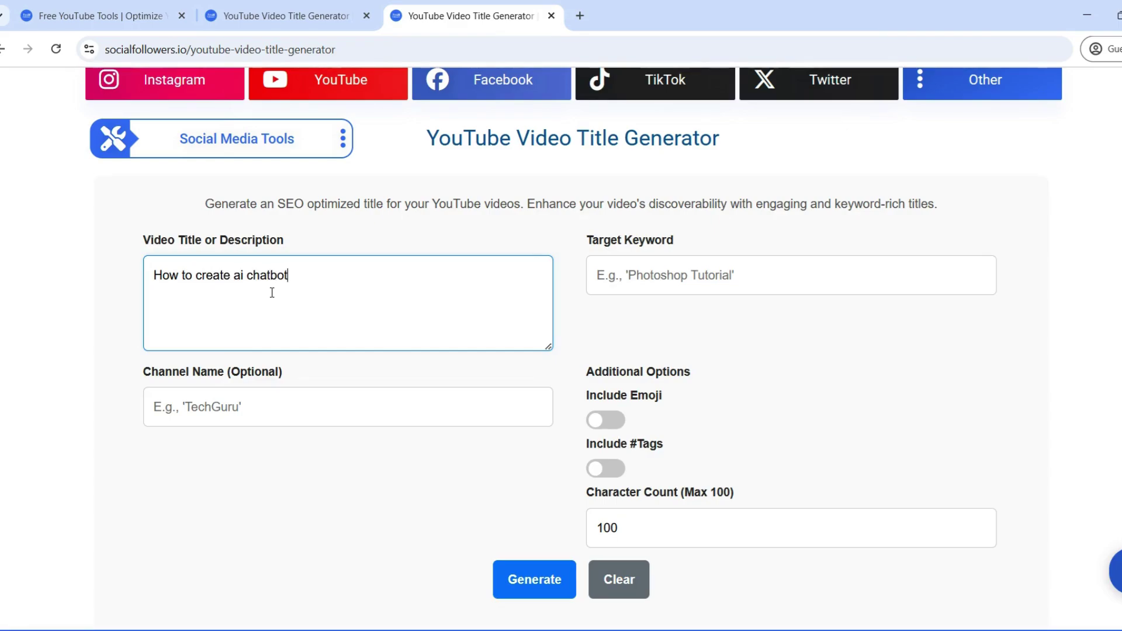
pyautogui.click(425, 225)
pyautogui.click(715, 279)
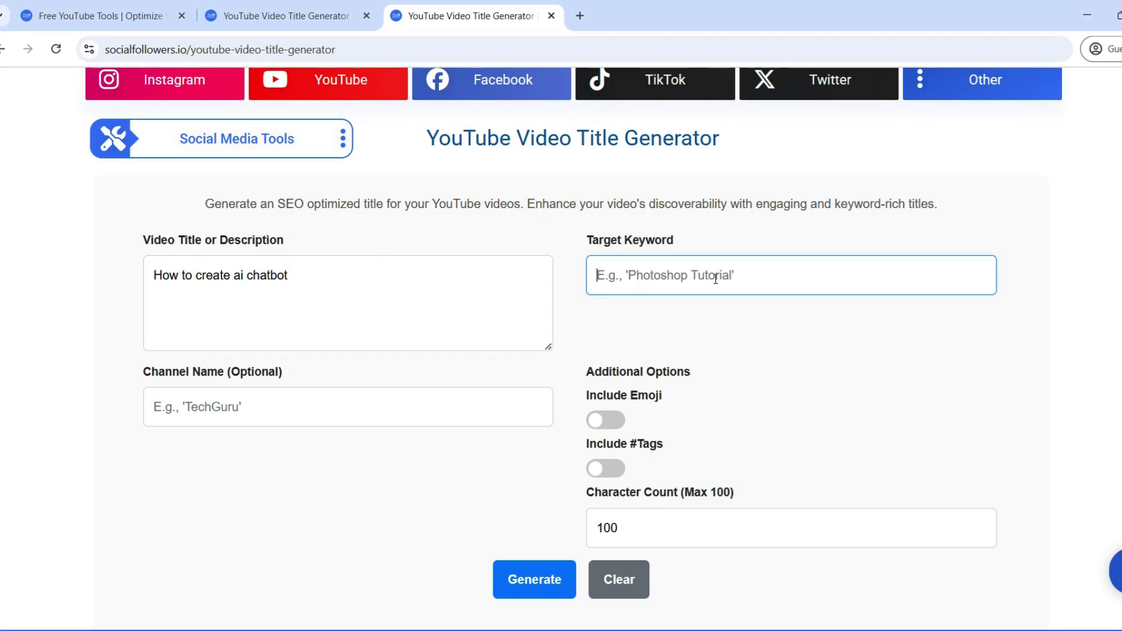
pyautogui.write('creating an ai chatbot')
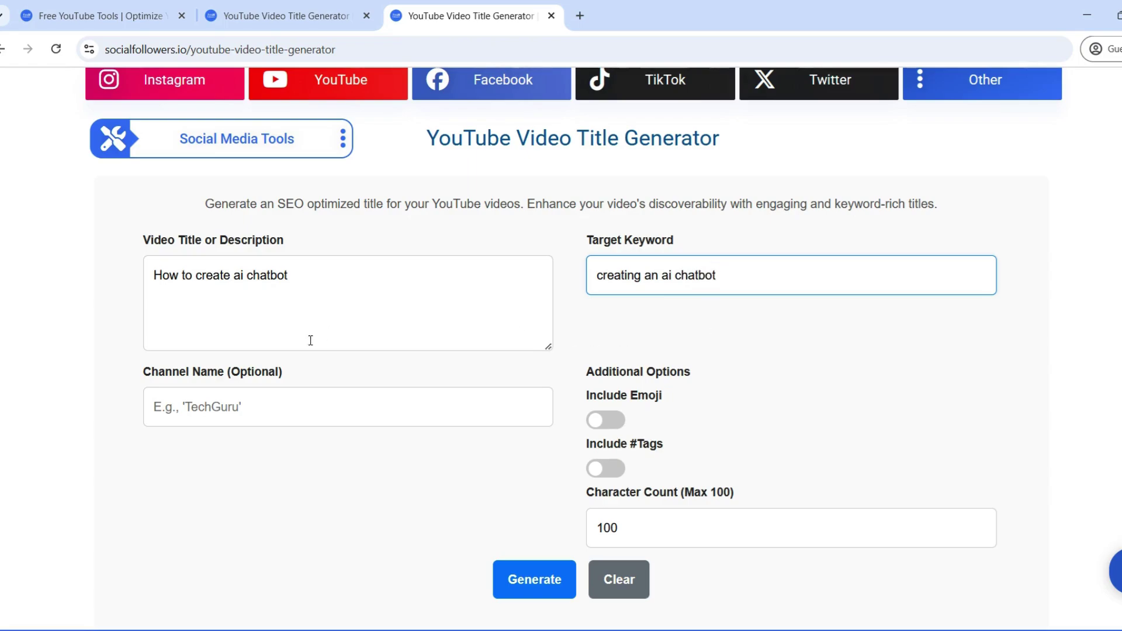
# Step: Enter 'AI GURU' as the channel name
pyautogui.click(249, 400)
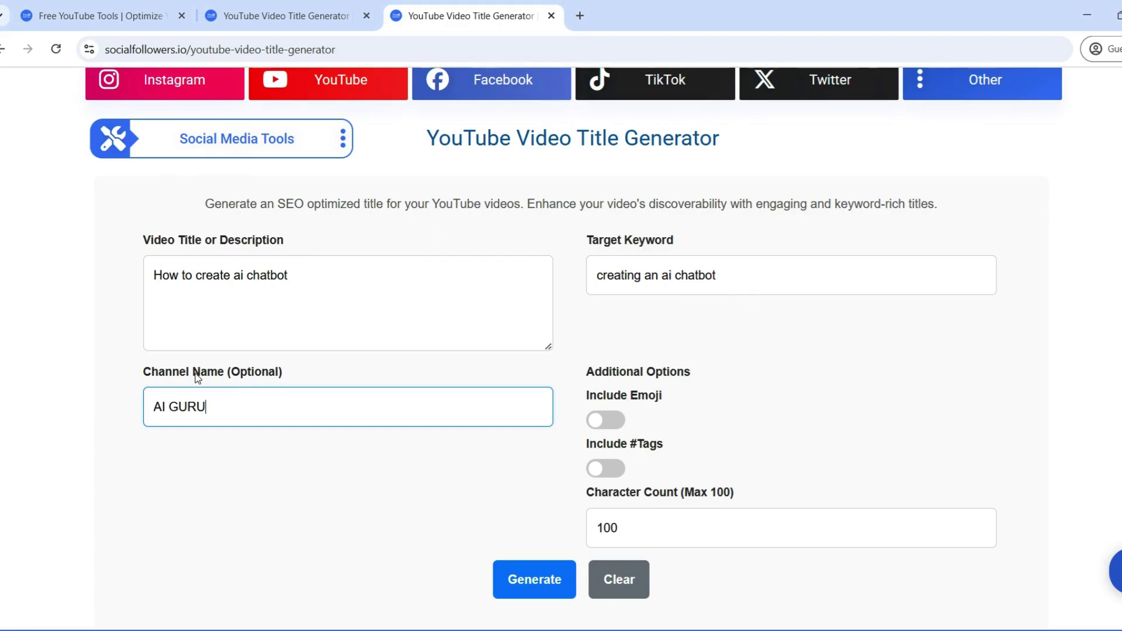
pyautogui.moveTo(728, 275); pyautogui.dragTo(533, 268)
pyautogui.click(573, 246)
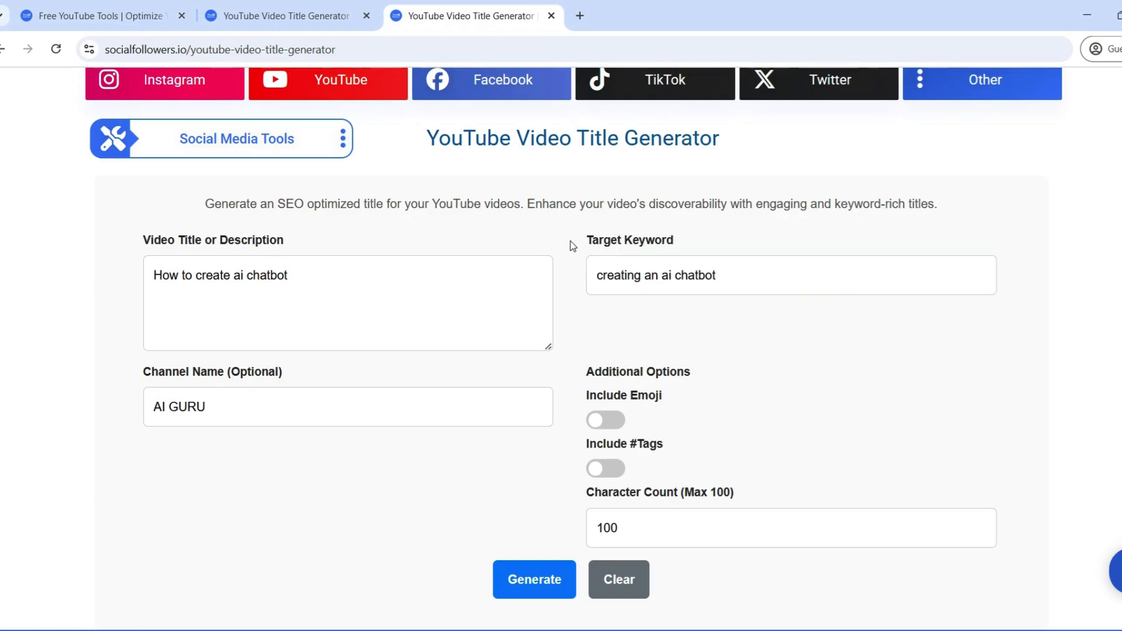
pyautogui.moveTo(216, 405); pyautogui.dragTo(121, 405)
pyautogui.click(375, 367)
pyautogui.moveTo(213, 406); pyautogui.dragTo(105, 413)
pyautogui.click(142, 386)
# Step: Switch on Include Emoji and Include #Tags for the generated titles
pyautogui.scroll(-1, 562, 349)
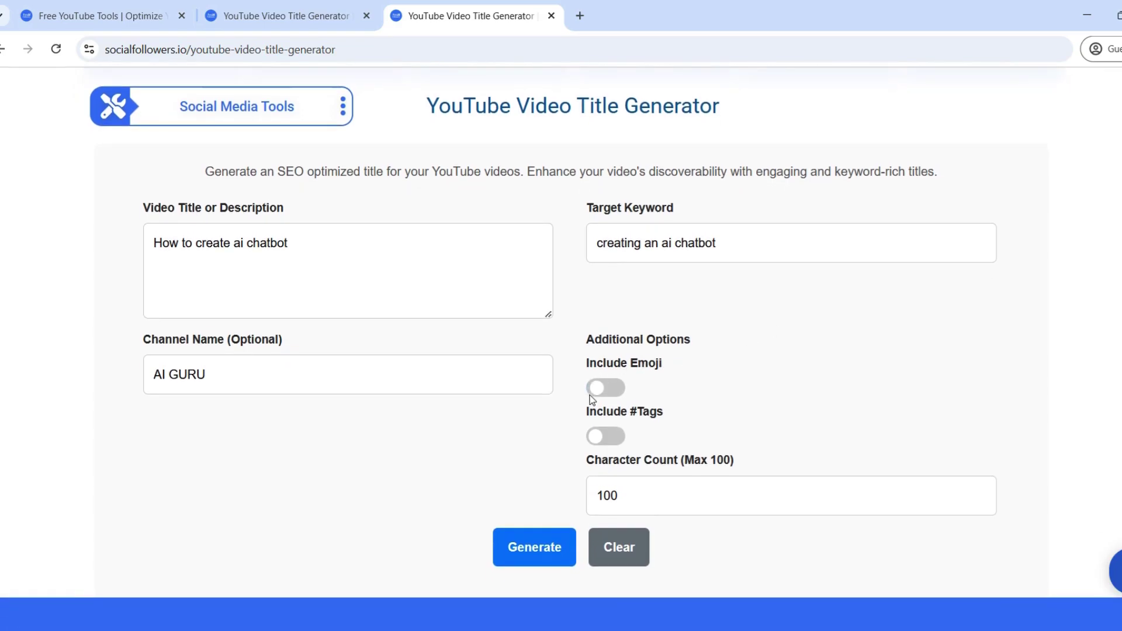
pyautogui.click(594, 392)
pyautogui.moveTo(588, 366); pyautogui.dragTo(657, 362)
pyautogui.click(655, 363)
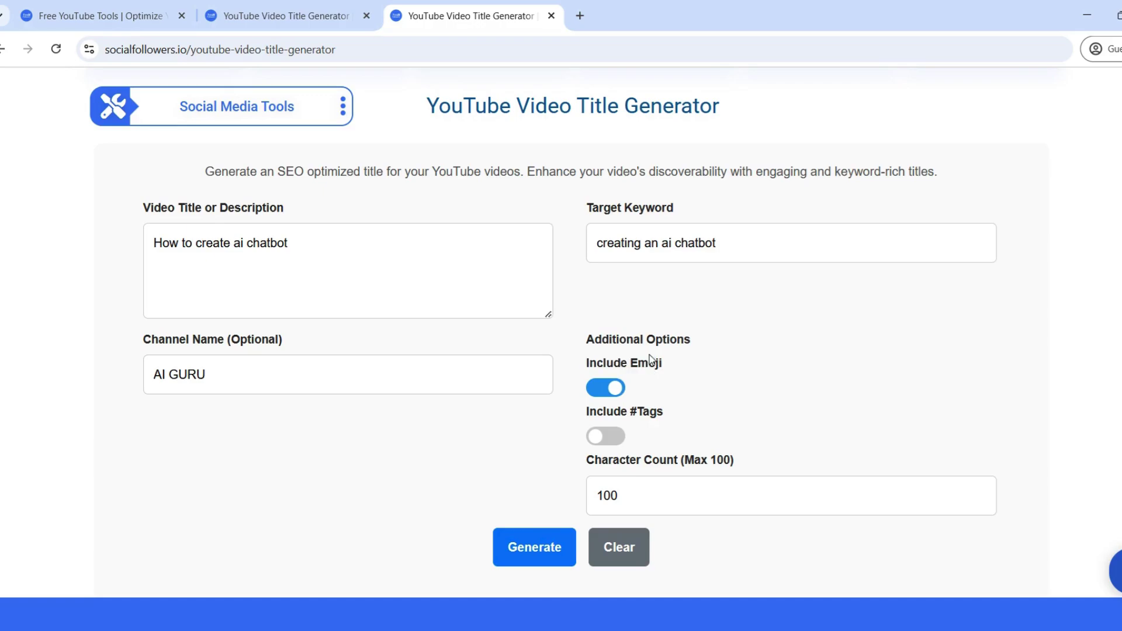
pyautogui.click(608, 393)
pyautogui.click(626, 414)
pyautogui.scroll(-1, 561, 479)
# Step: Generate SEO titles from the filled-in form and review the result
pyautogui.click(530, 533)
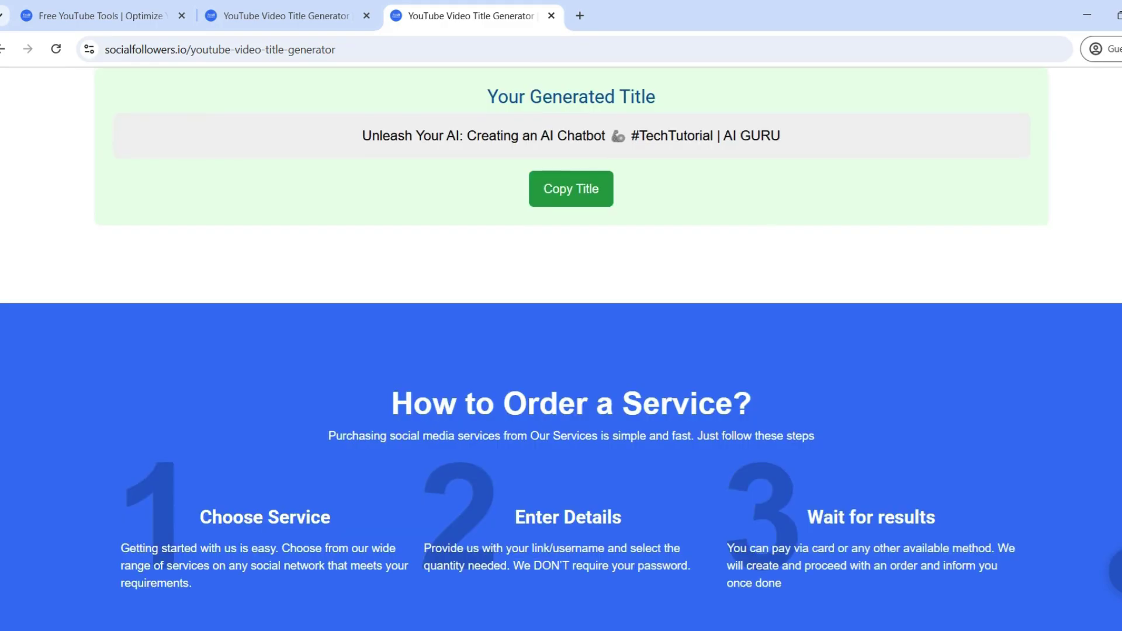
pyautogui.scroll(1, 561, 346)
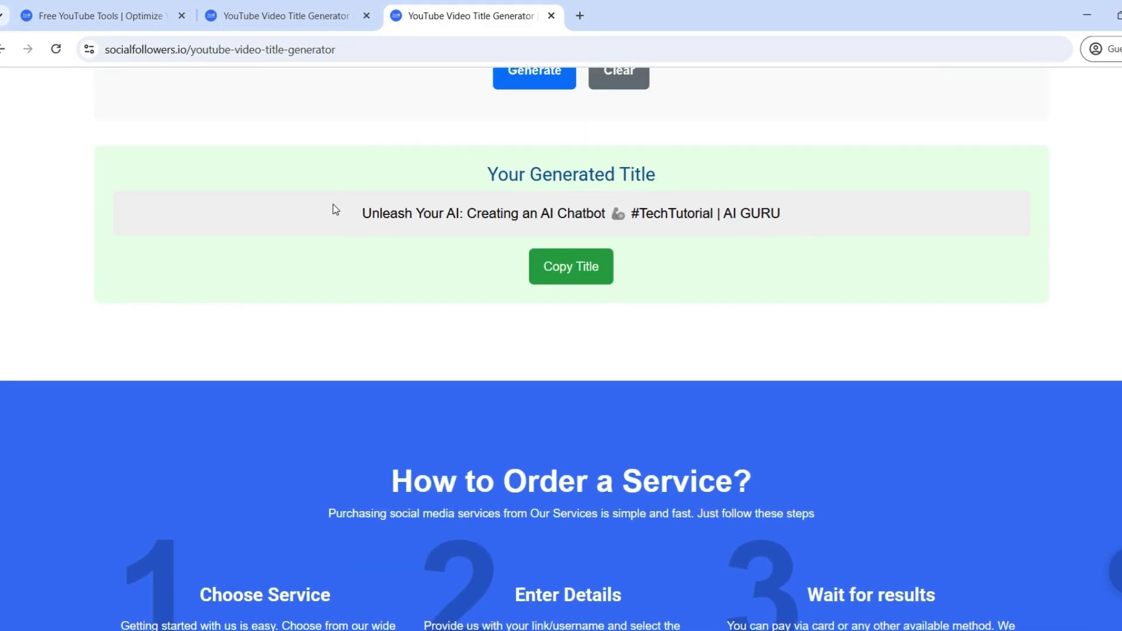
pyautogui.moveTo(335, 209); pyautogui.dragTo(821, 227)
pyautogui.click(837, 198)
# Step: Turn off #Tags and Emoji, then regenerate a plain title
pyautogui.scroll(2, 837, 197)
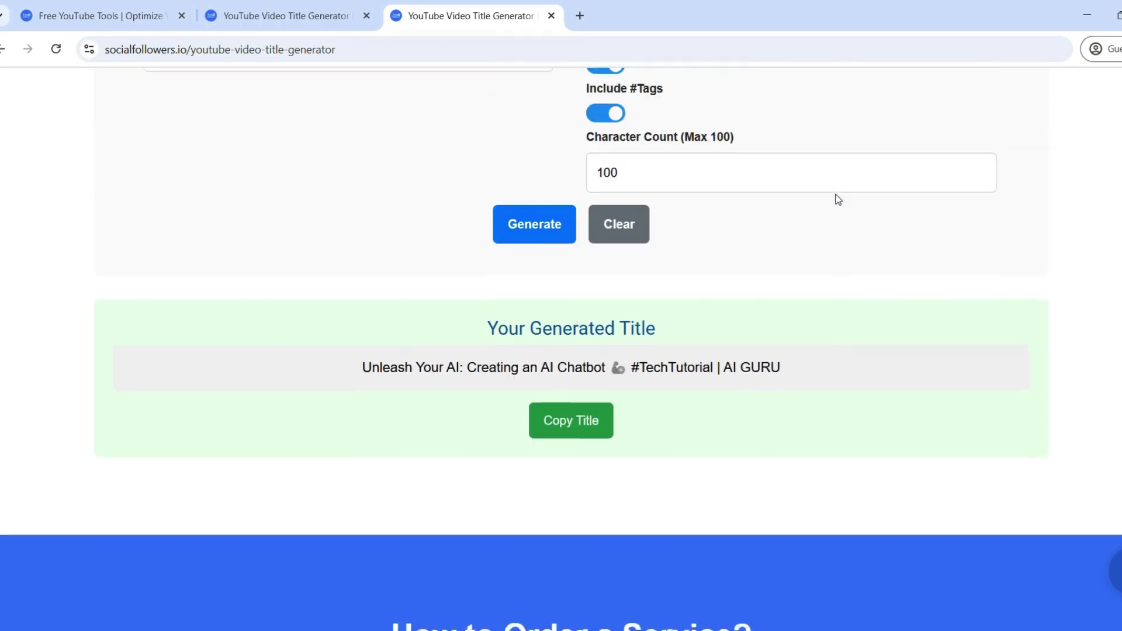
pyautogui.scroll(1, 612, 298)
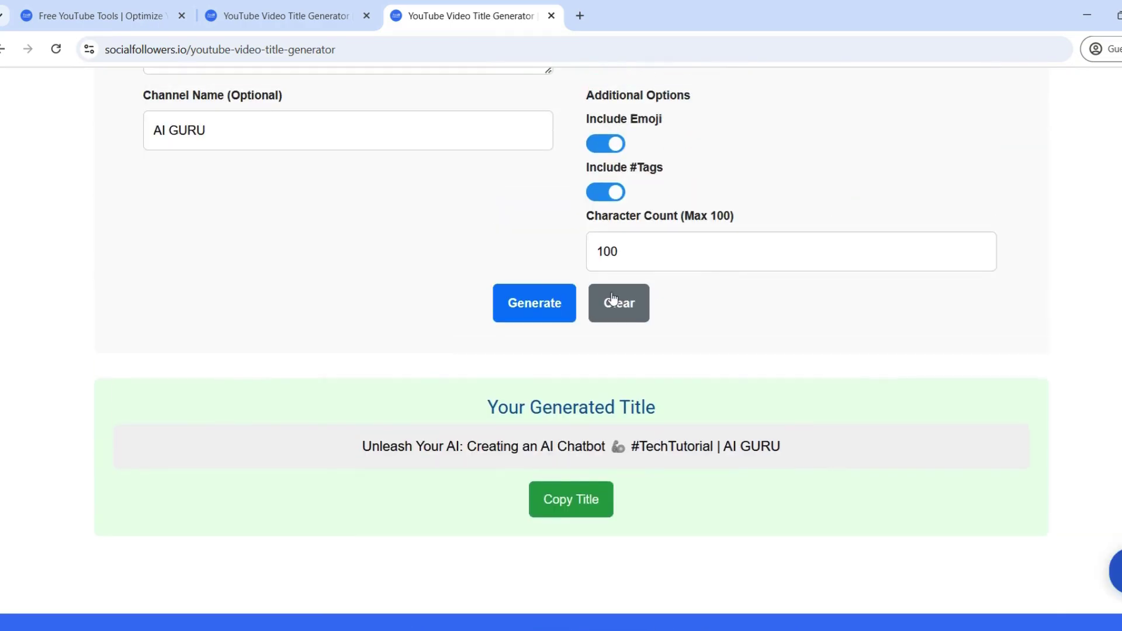
pyautogui.click(608, 193)
pyautogui.click(606, 143)
pyautogui.click(553, 302)
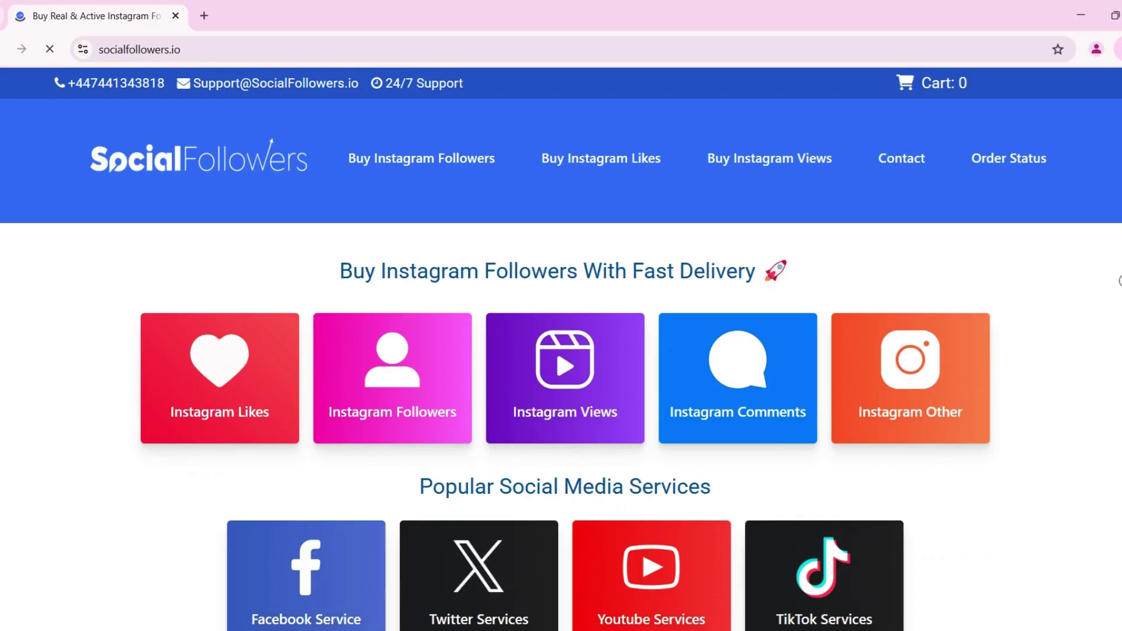
# Step: Open Free YouTube Tools from the homepage's Social Media Tools menu
pyautogui.scroll(-4, 561, 350)
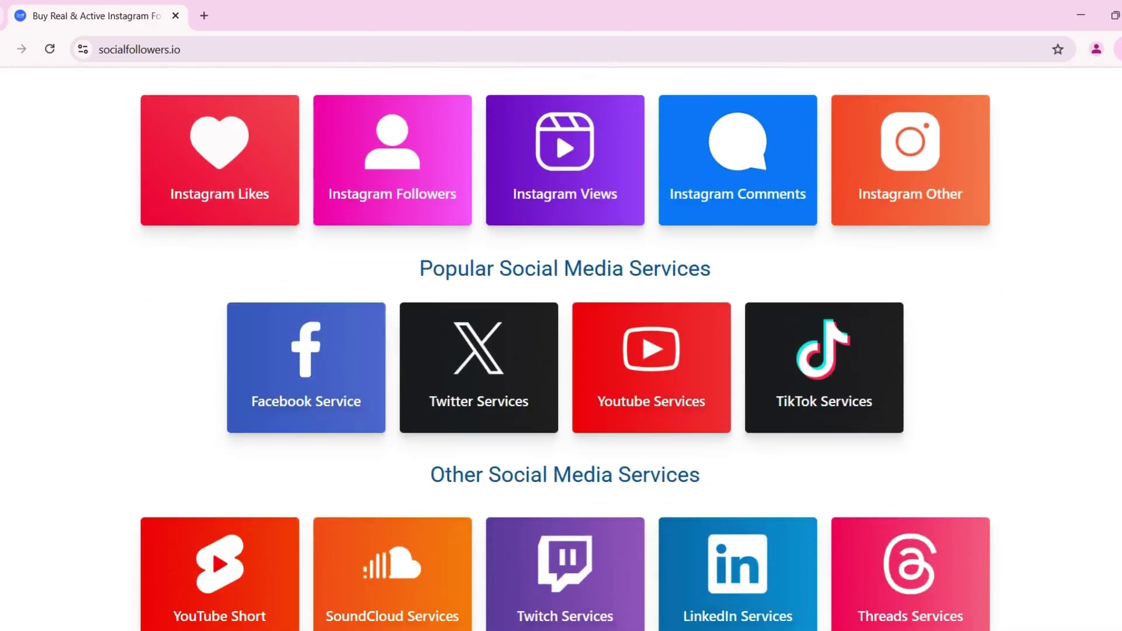
pyautogui.scroll(-9, 561, 351)
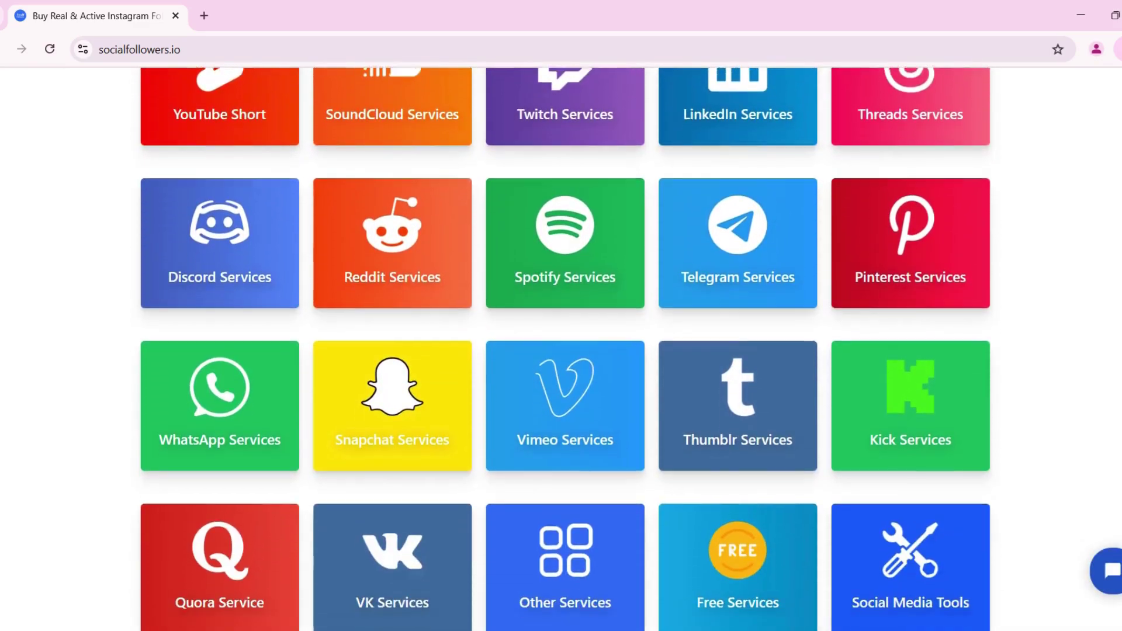
pyautogui.scroll(-6, 562, 351)
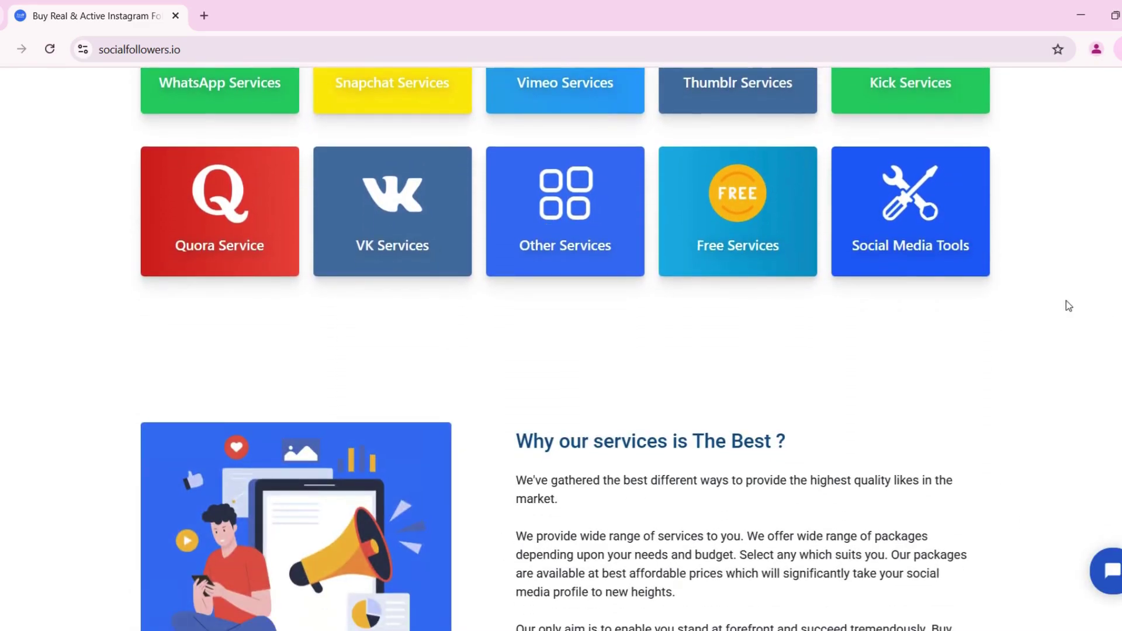
pyautogui.moveTo(760, 256)
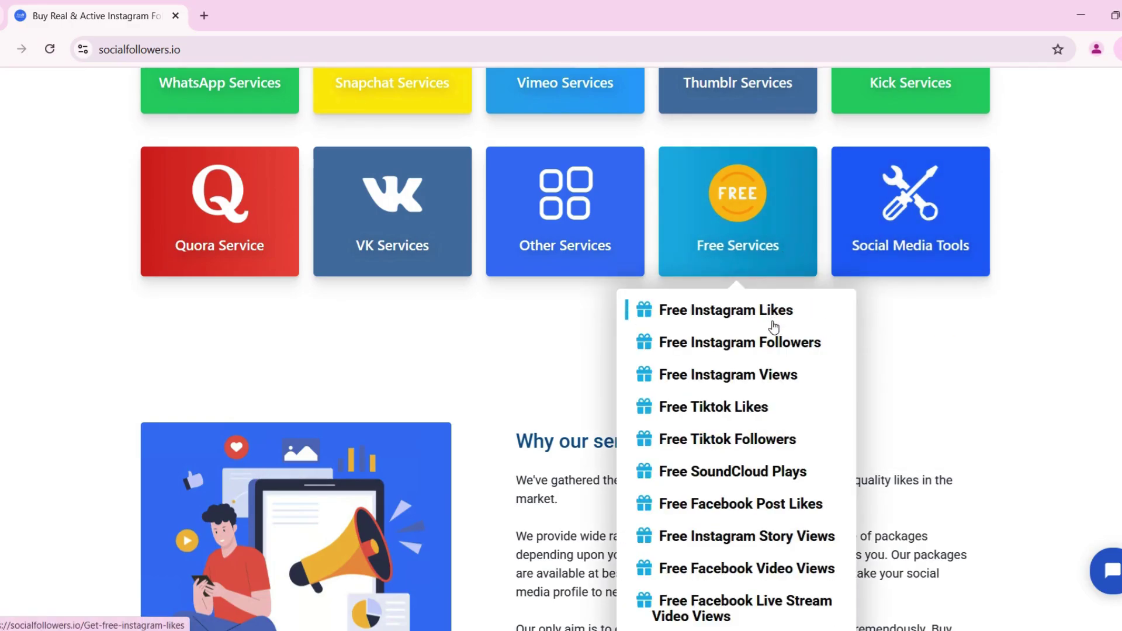
pyautogui.scroll(-3, 783, 363)
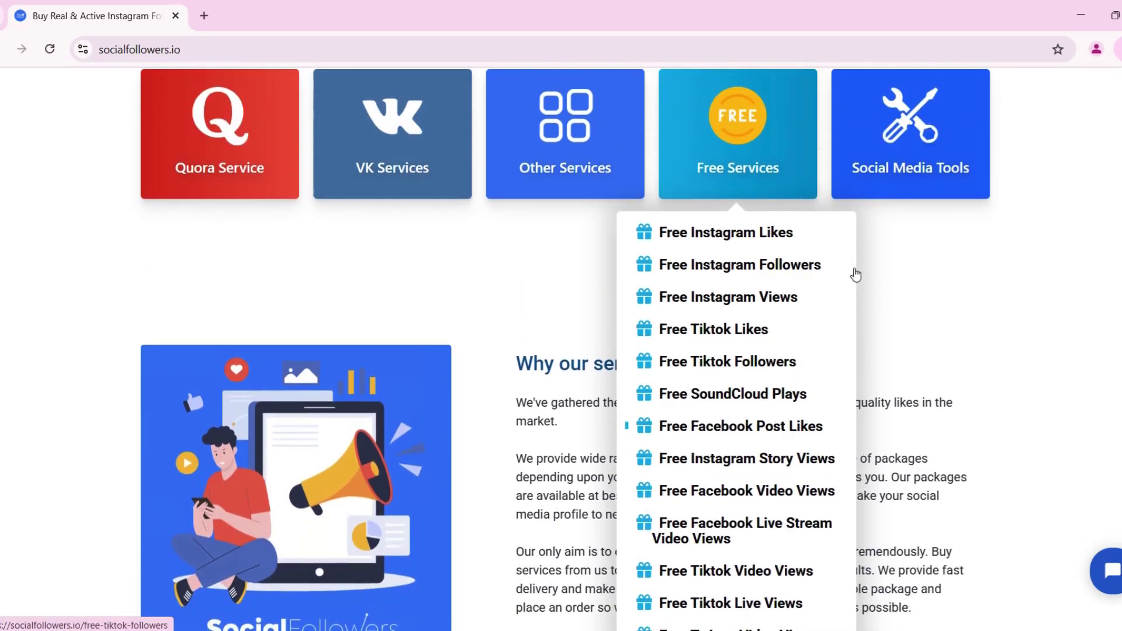
pyautogui.moveTo(913, 204)
pyautogui.click(910, 232)
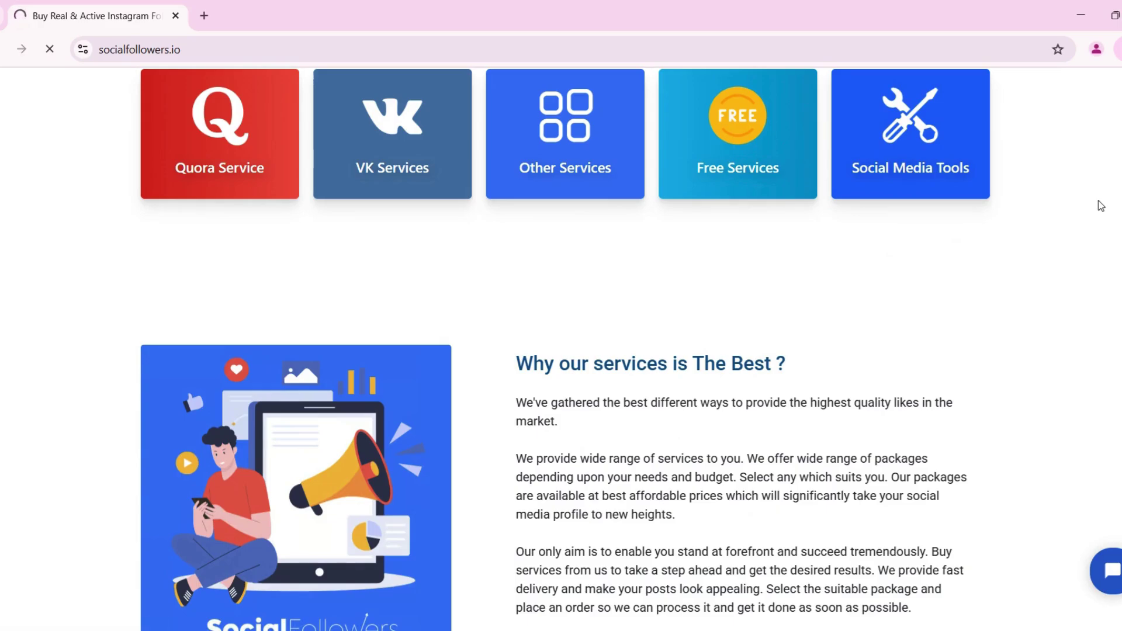
# Step: Scroll through the Free YouTube Tools cards
pyautogui.scroll(-1, 562, 349)
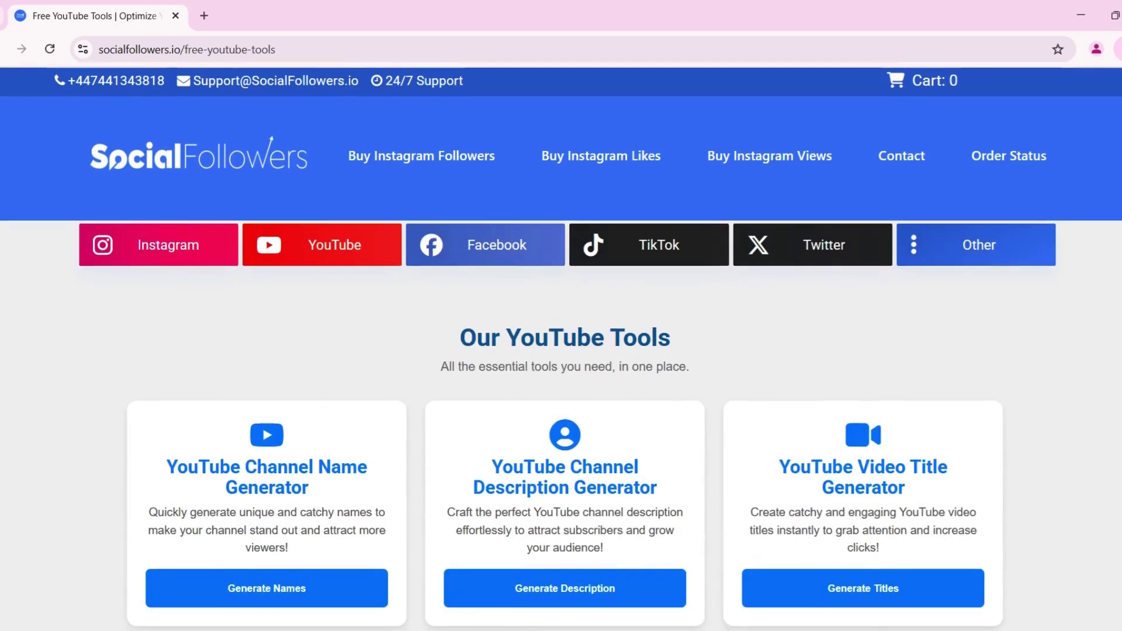
pyautogui.scroll(-1, 561, 349)
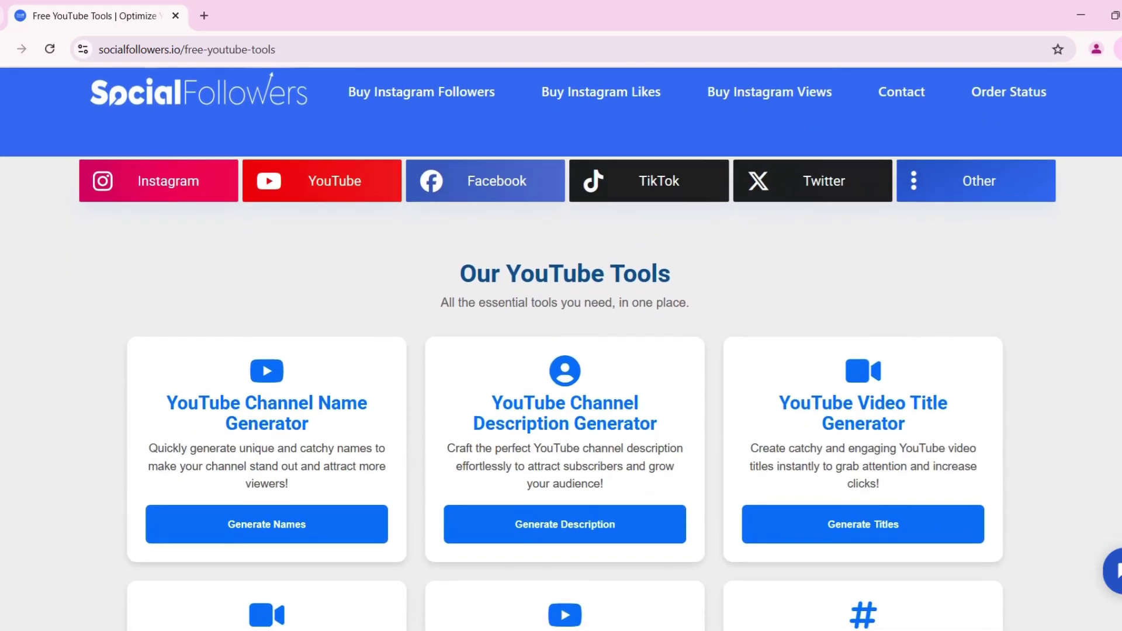
pyautogui.scroll(-1, 561, 349)
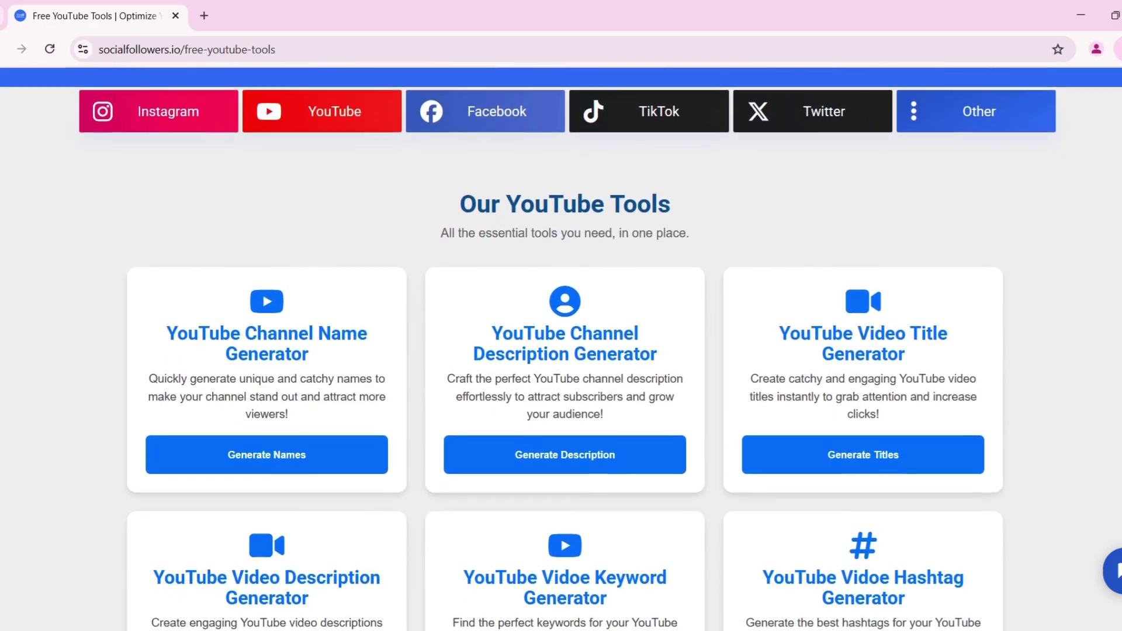
pyautogui.scroll(-1, 561, 349)
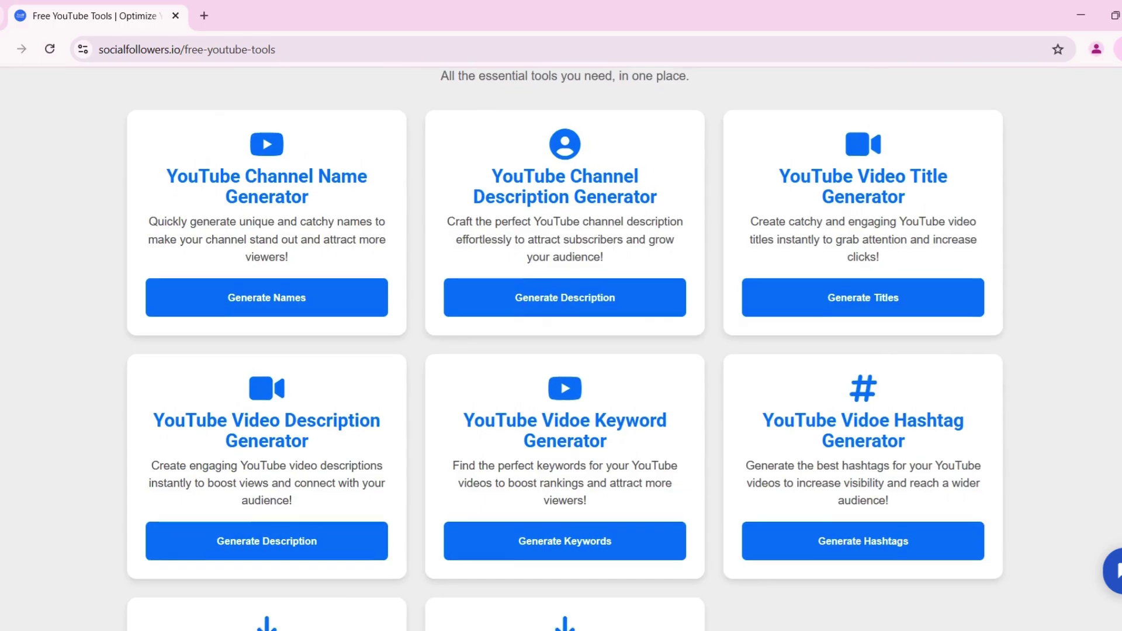
# Step: Return to the homepage and scroll down toward the footer's Blog link
pyautogui.hotkey('alt', 'Left')
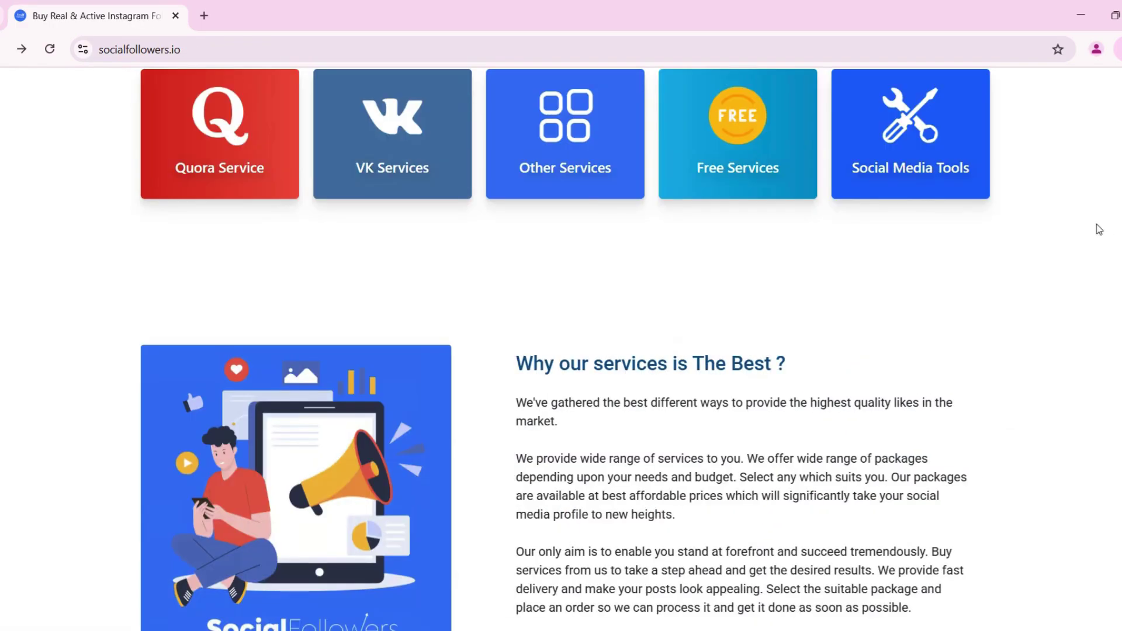
pyautogui.moveTo(772, 179)
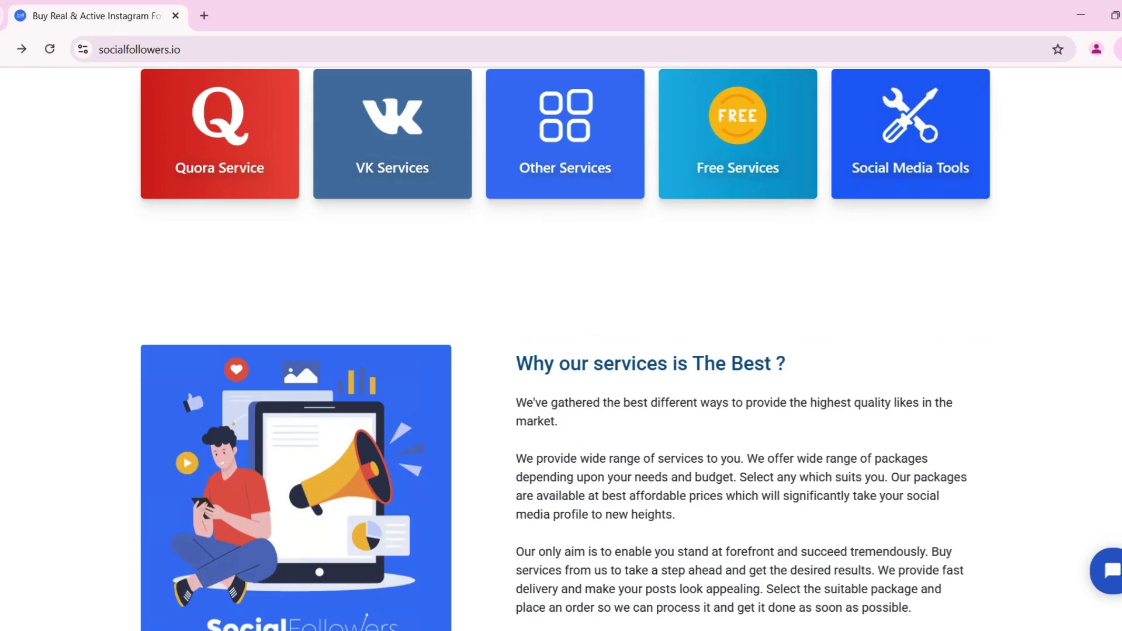
pyautogui.scroll(-15, 1020, 621)
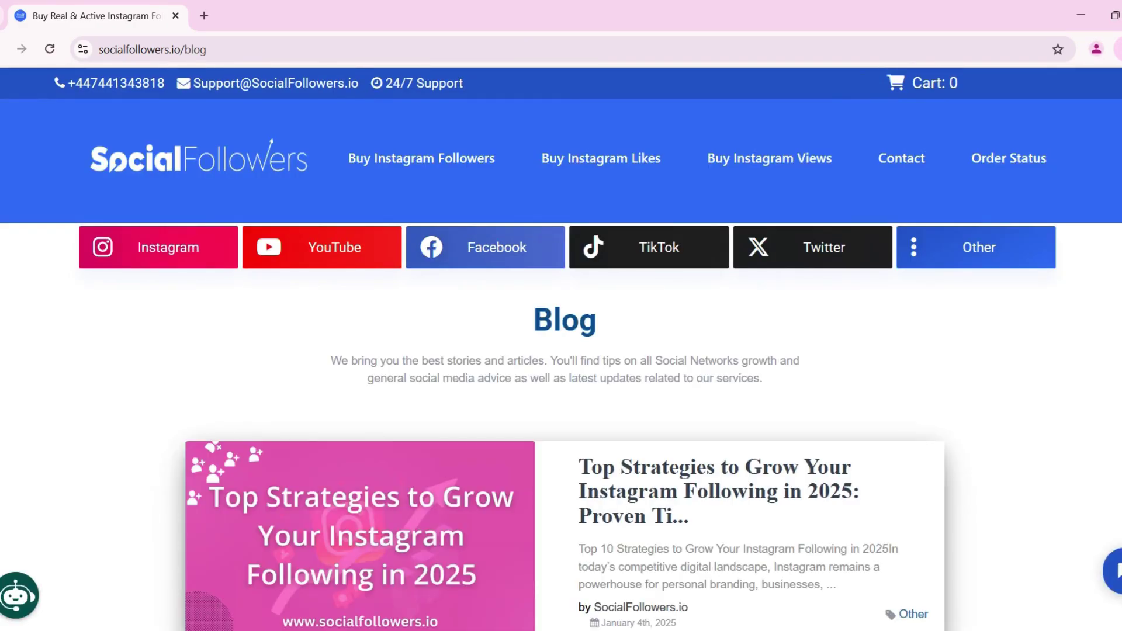
pyautogui.scroll(-2, 562, 349)
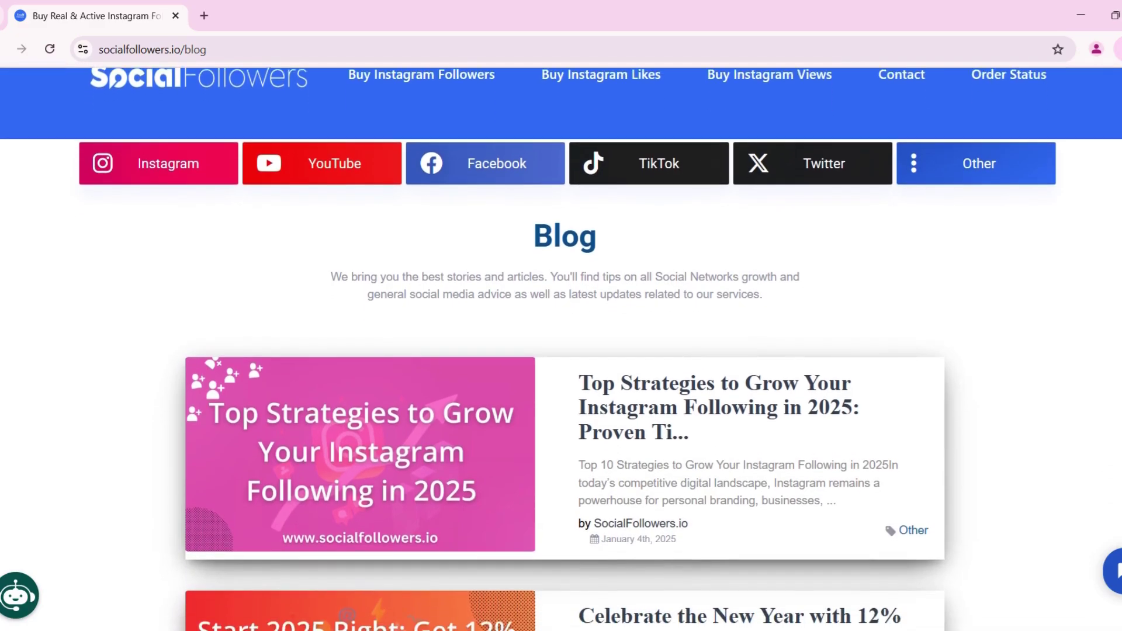
pyautogui.scroll(-1, 401, 195)
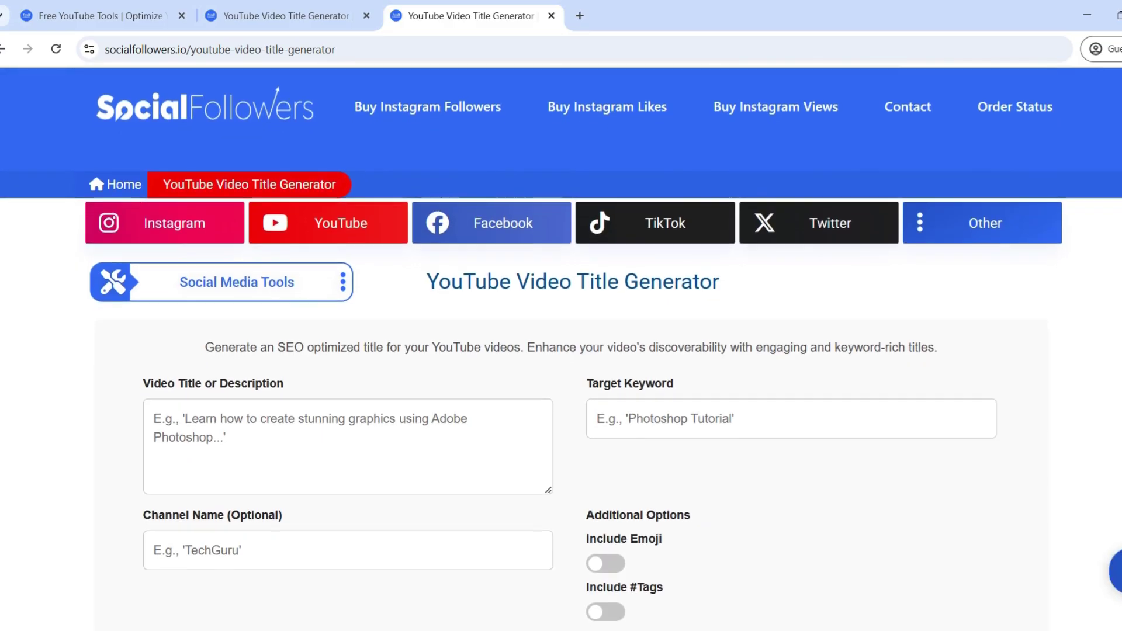
pyautogui.scroll(-1, 561, 349)
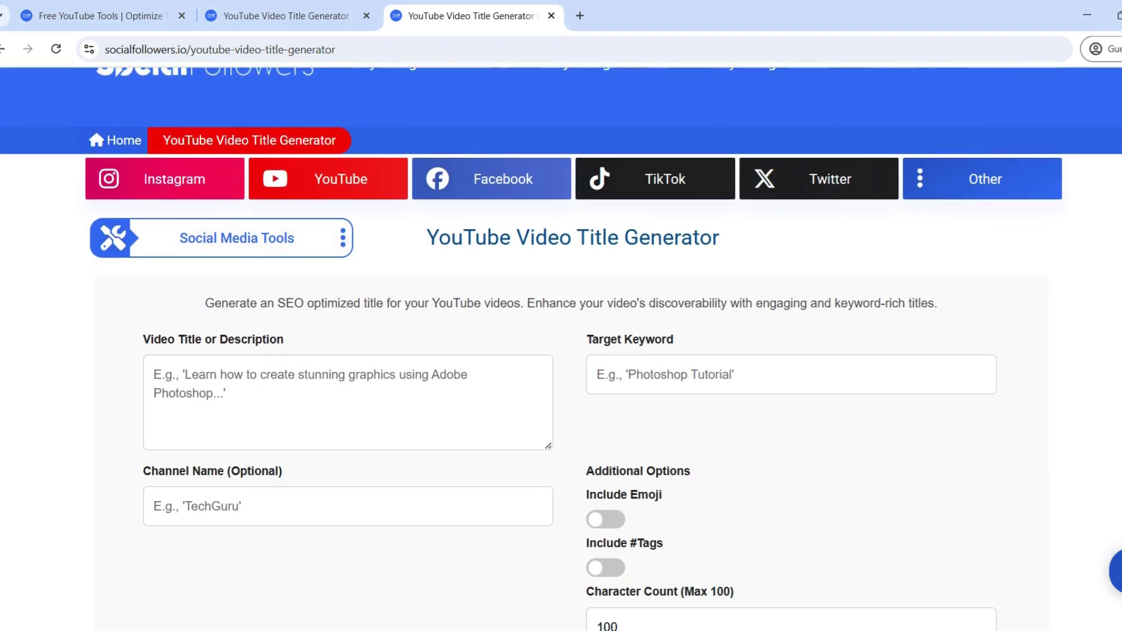
pyautogui.scroll(-1, 561, 349)
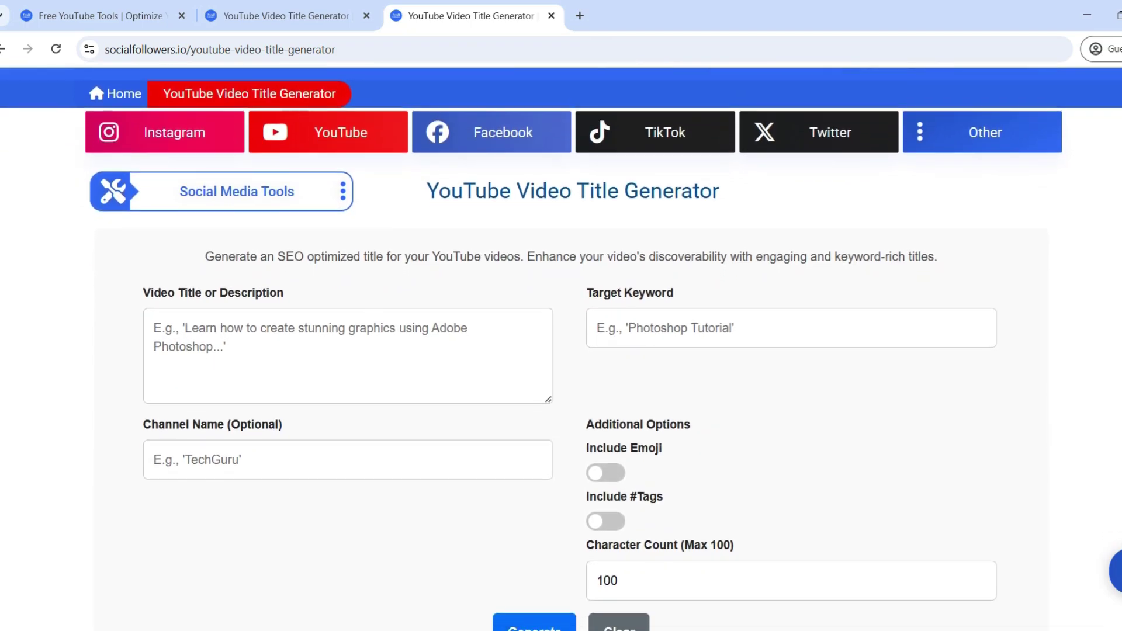
pyautogui.scroll(-1, 562, 349)
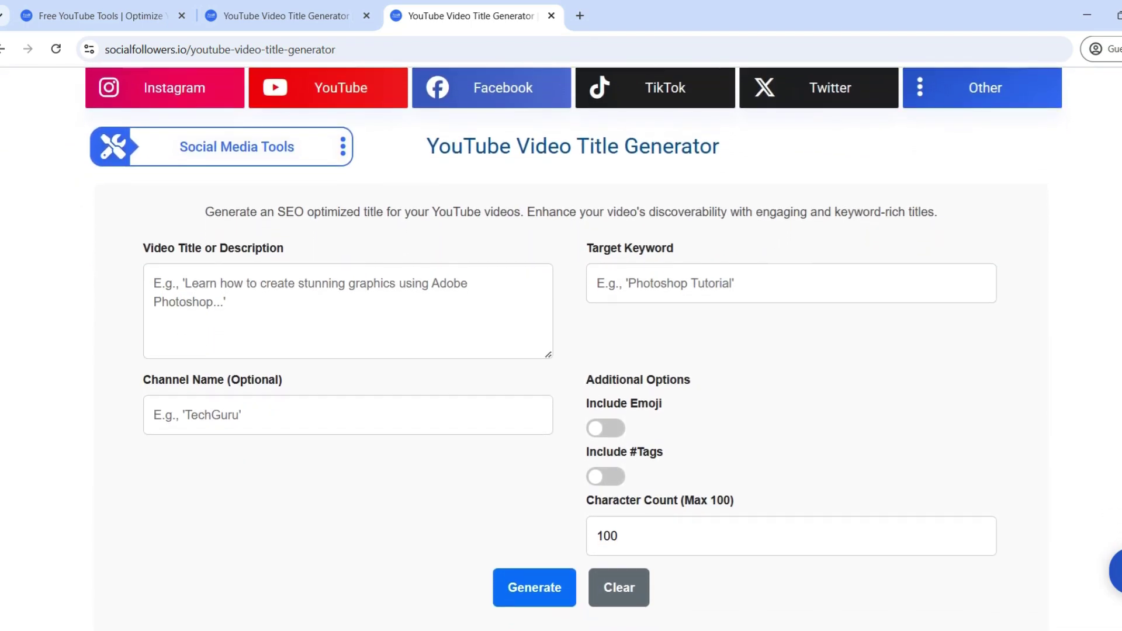
pyautogui.scroll(-1, 561, 349)
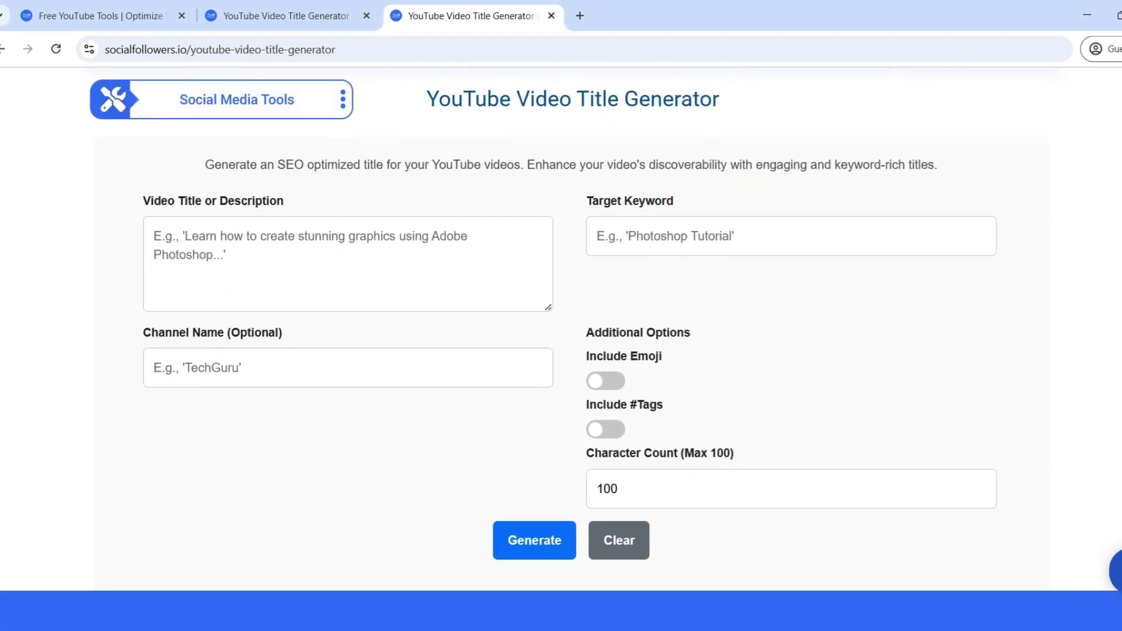
pyautogui.scroll(-1, 561, 349)
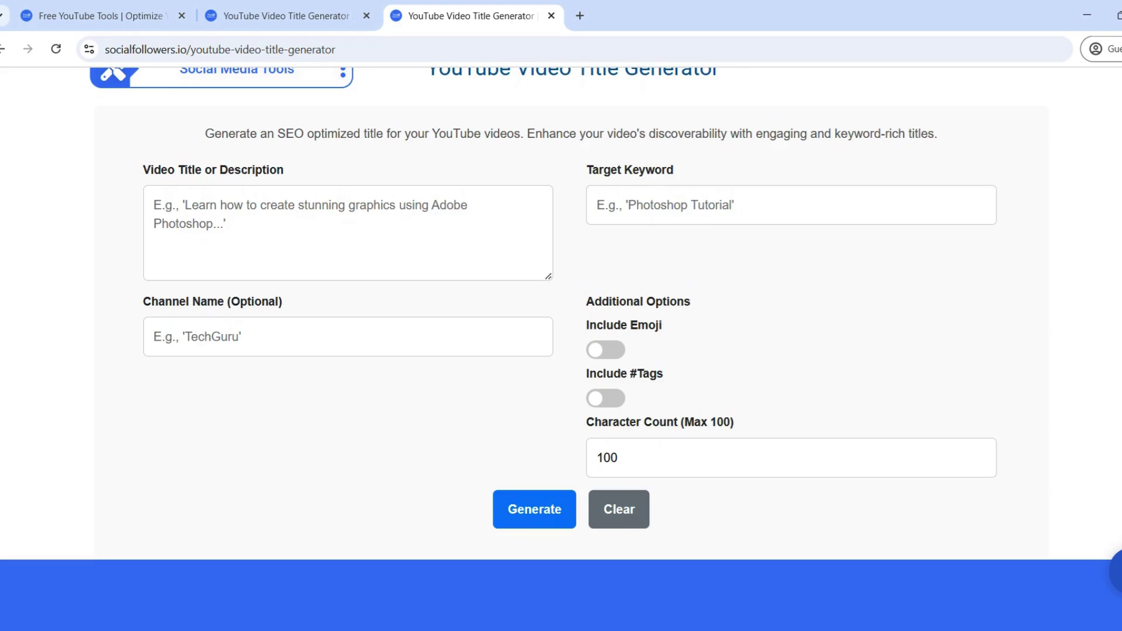
pyautogui.scroll(1, 561, 326)
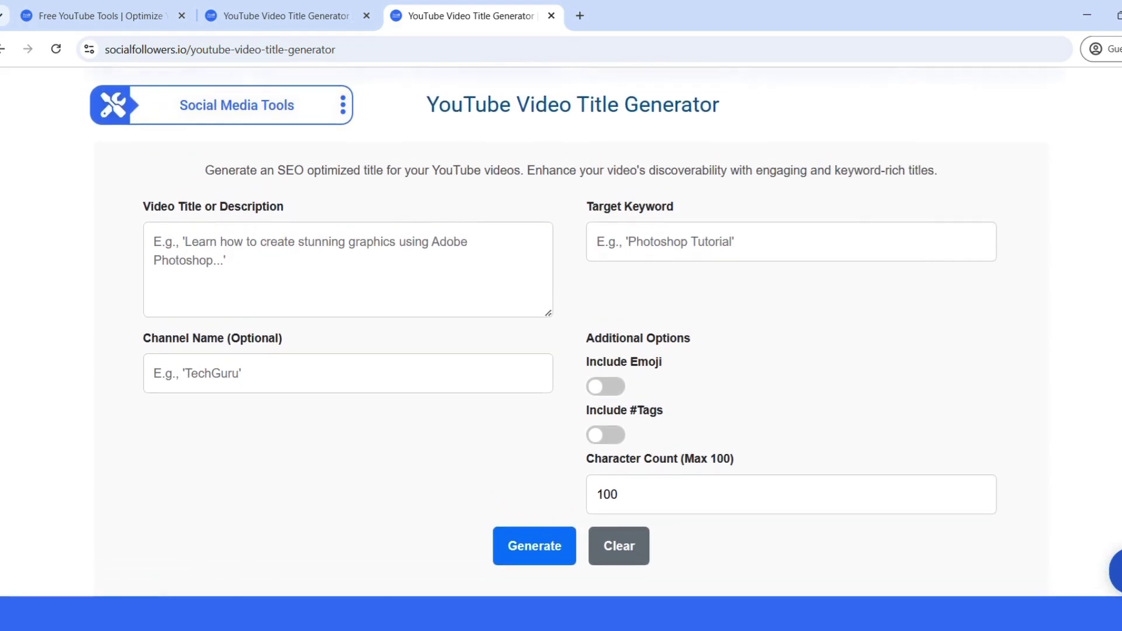